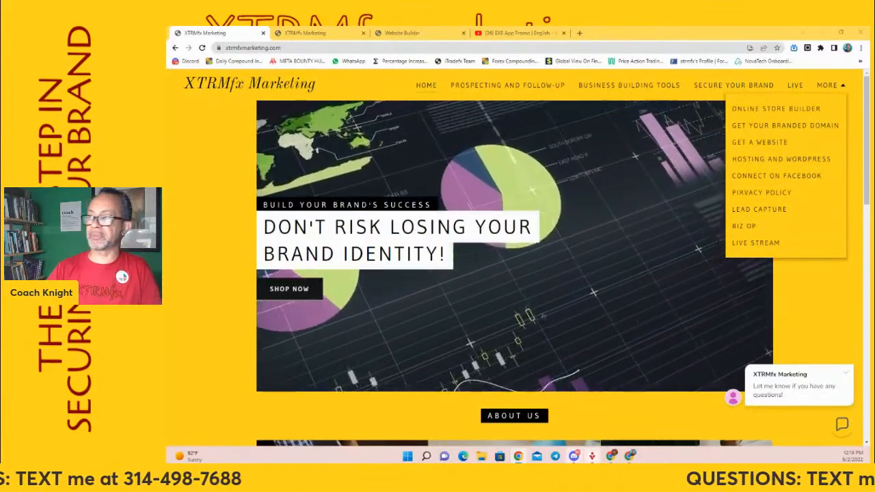
Open the Website Builder product page in the XTRMfx Marketing domain and hosting store
click(311, 32)
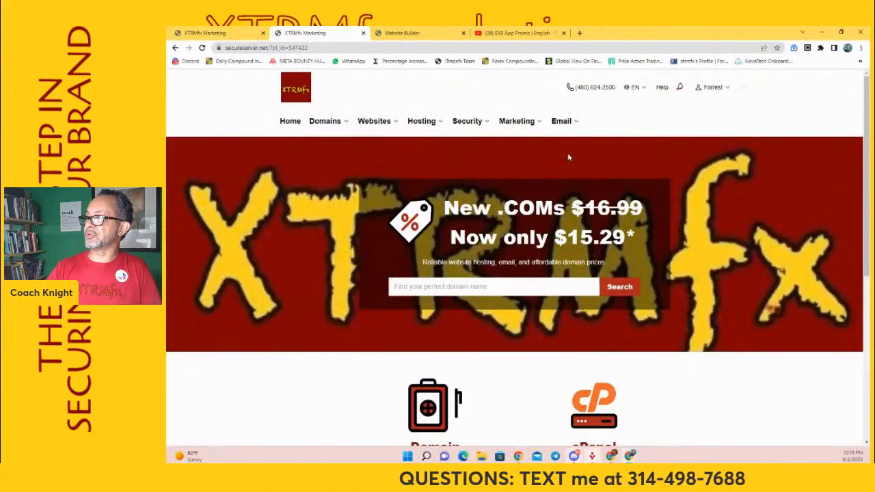
click(217, 33)
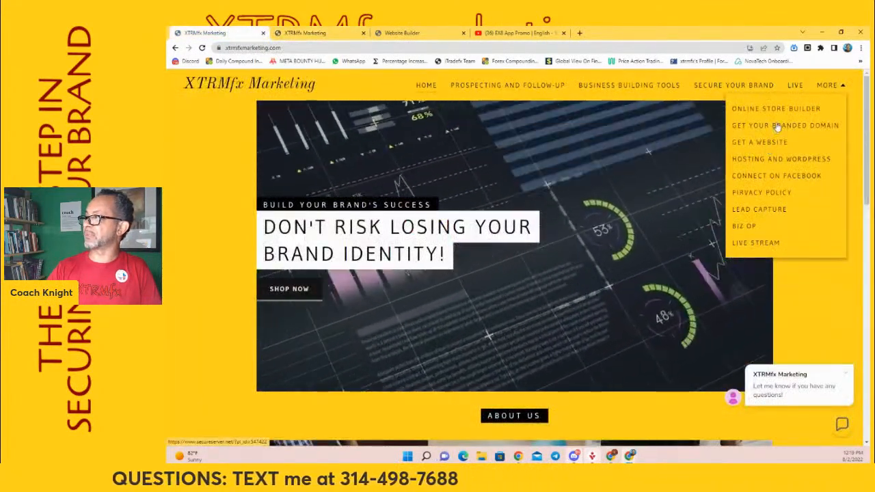
key(ctrl+Tab)
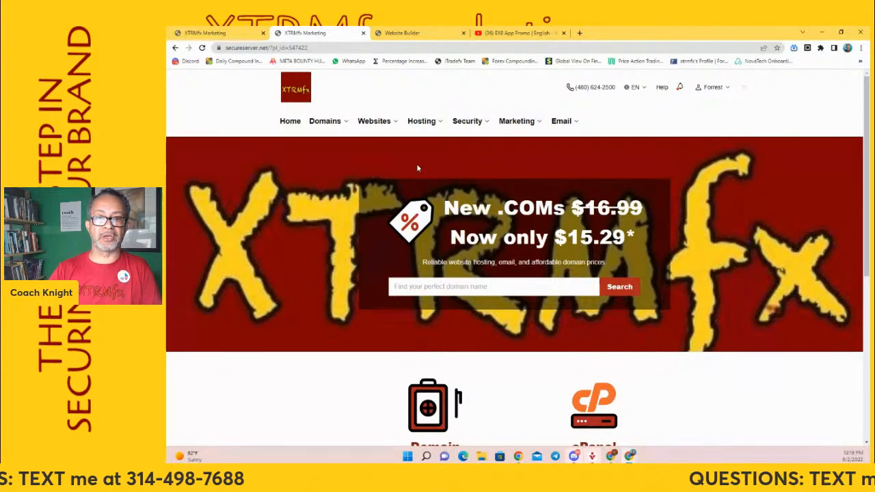
click(380, 123)
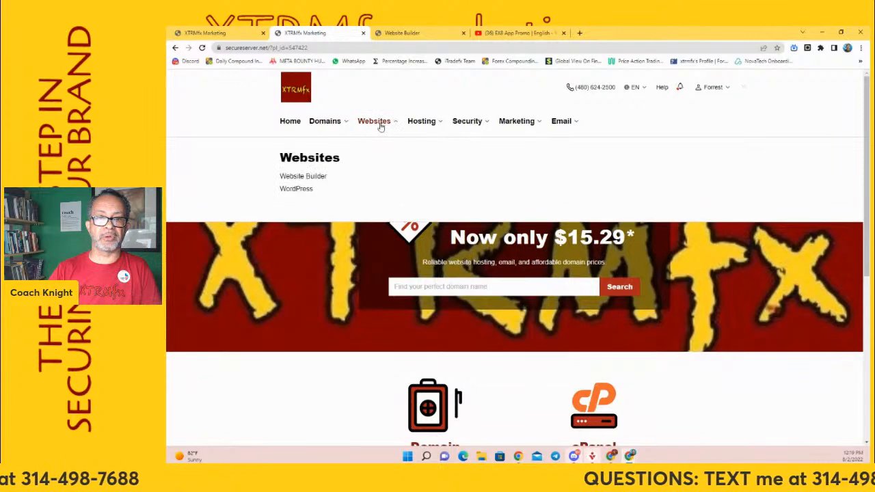
click(308, 177)
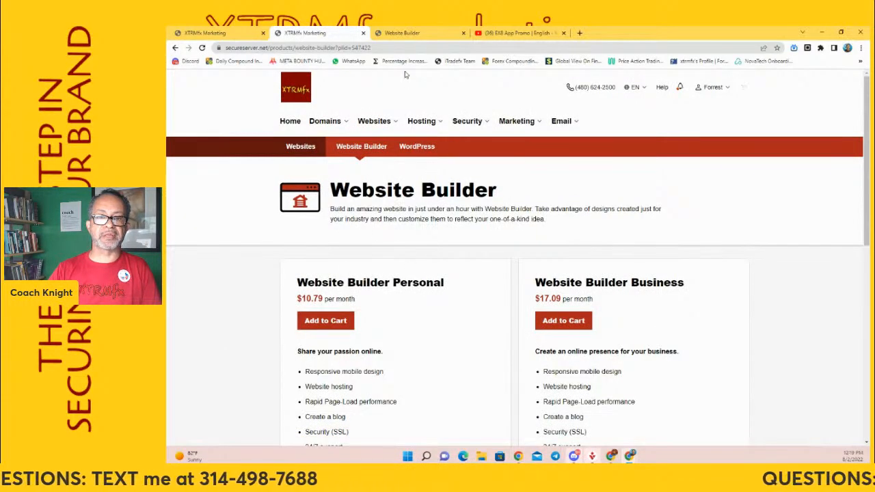
Go to the open website setup wizard, choose the Marketing Consultant category and continue
click(406, 33)
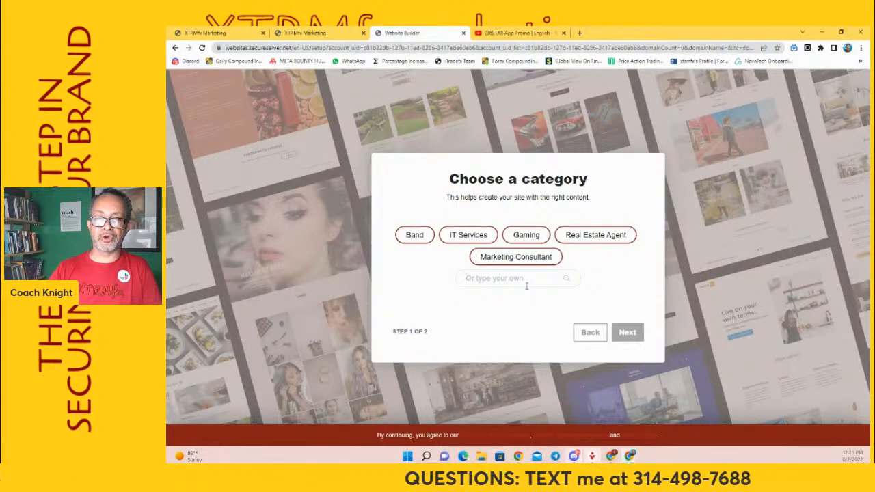
click(533, 263)
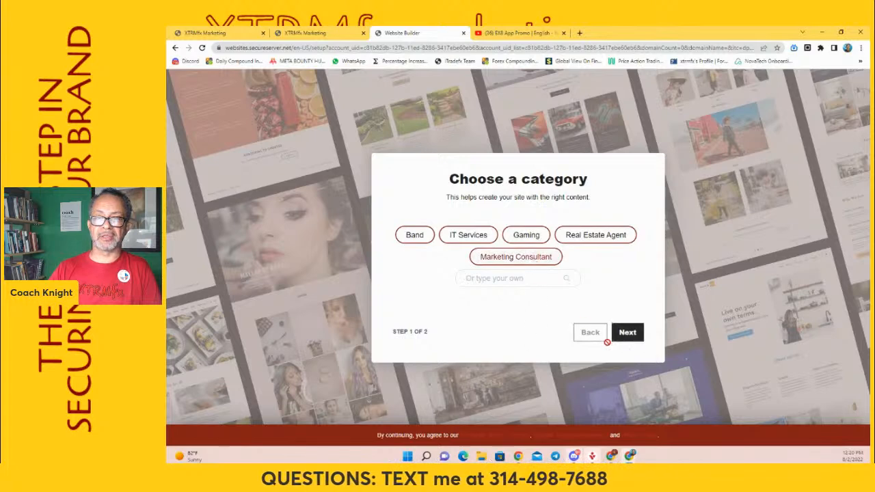
click(635, 339)
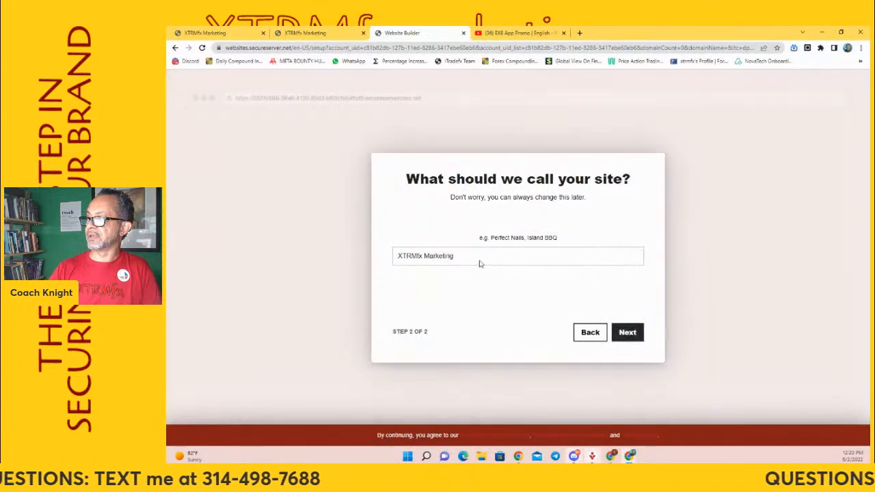
Name the site XTRMfx Lead Page Builder, create it and decline the quick tour
click(423, 255)
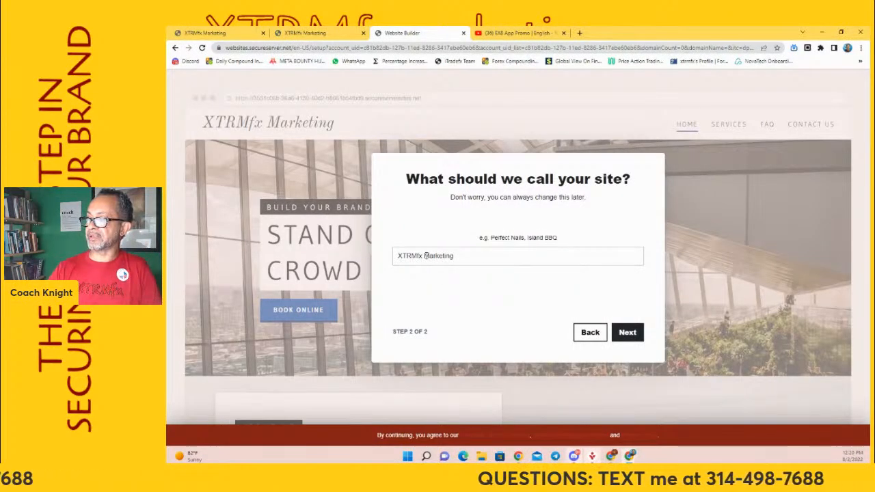
double_click(425, 256)
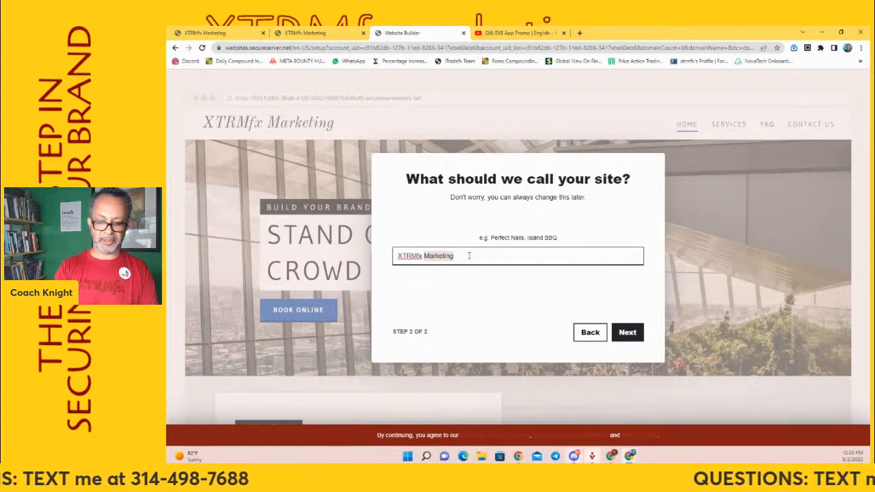
text(Lead Page)
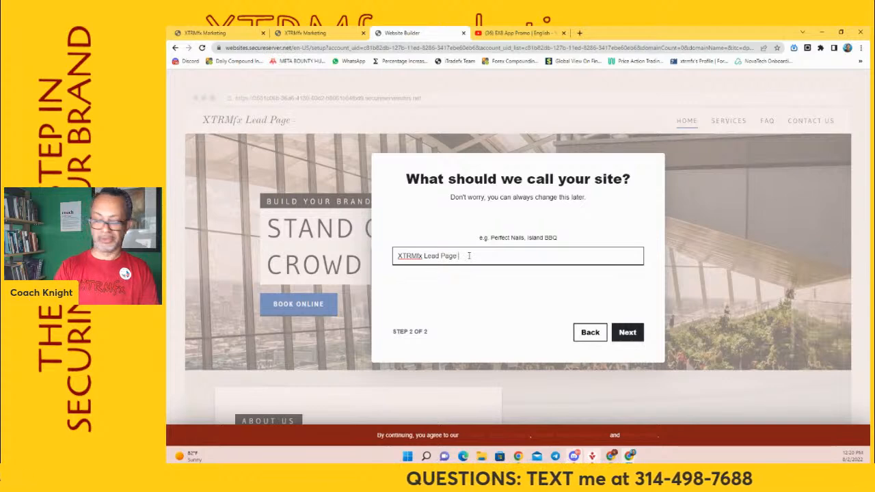
text(=uilder)
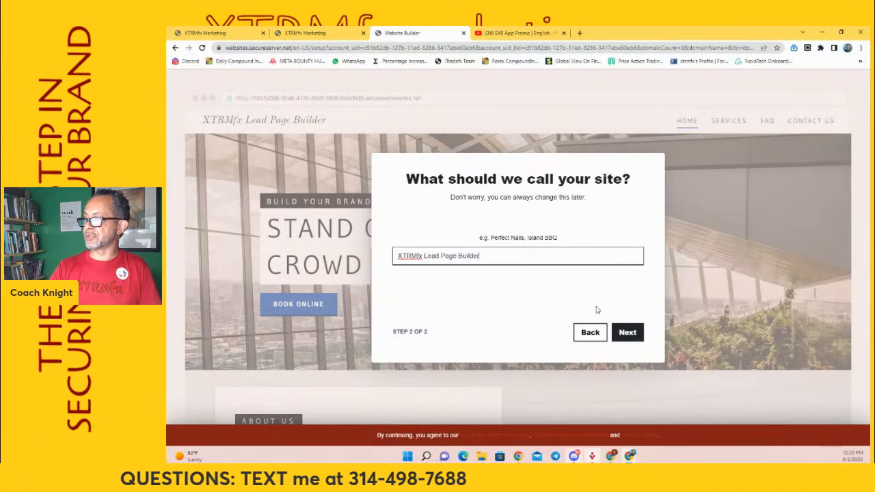
click(630, 333)
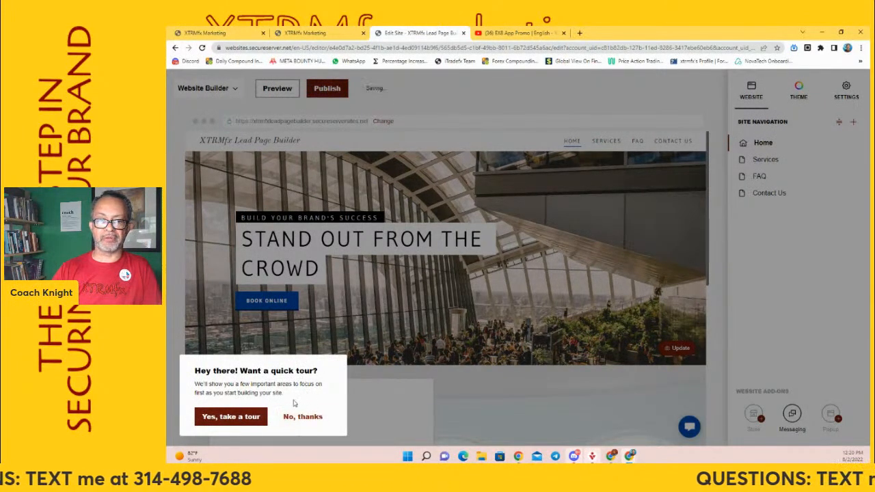
click(303, 417)
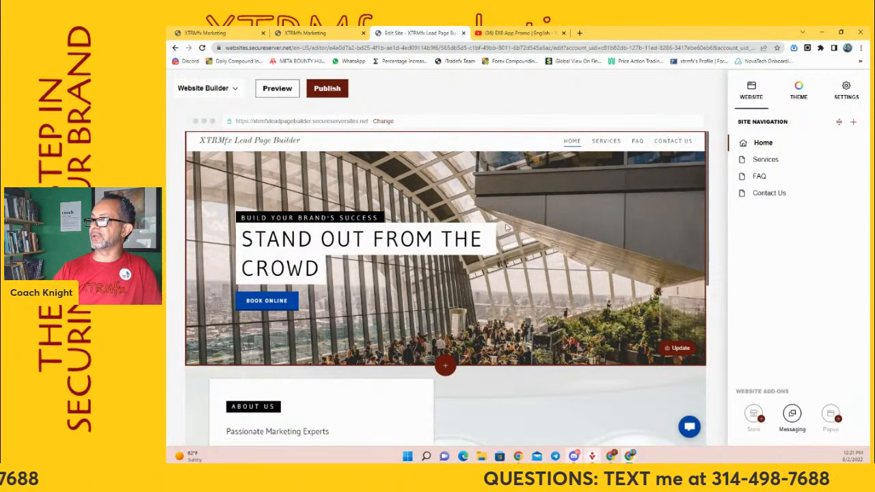
Change the home page header's cover media from an image to a video imported from a URL
click(578, 228)
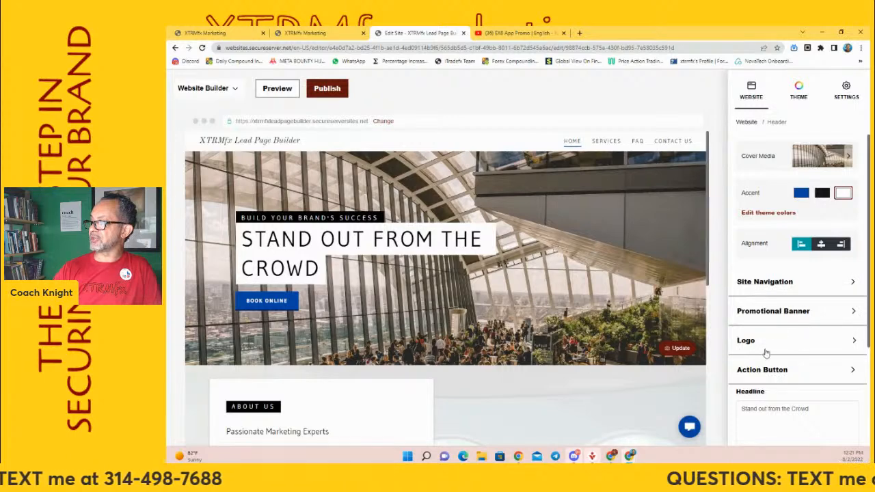
click(845, 156)
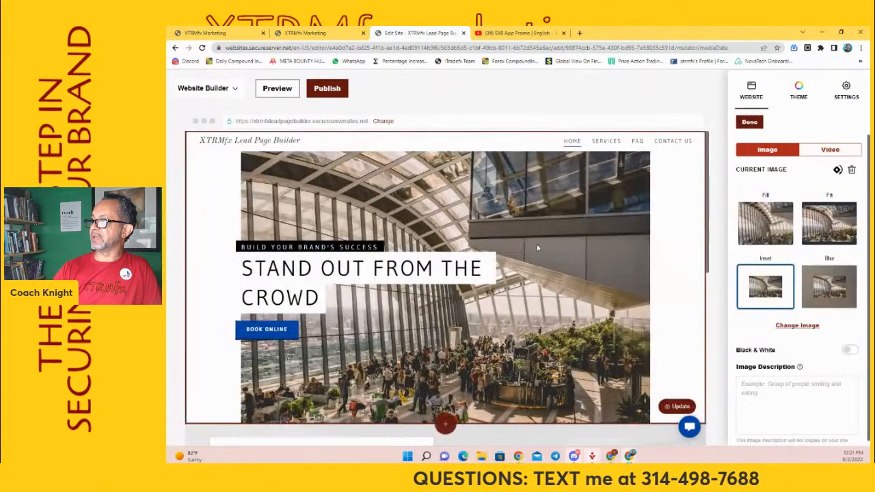
click(830, 149)
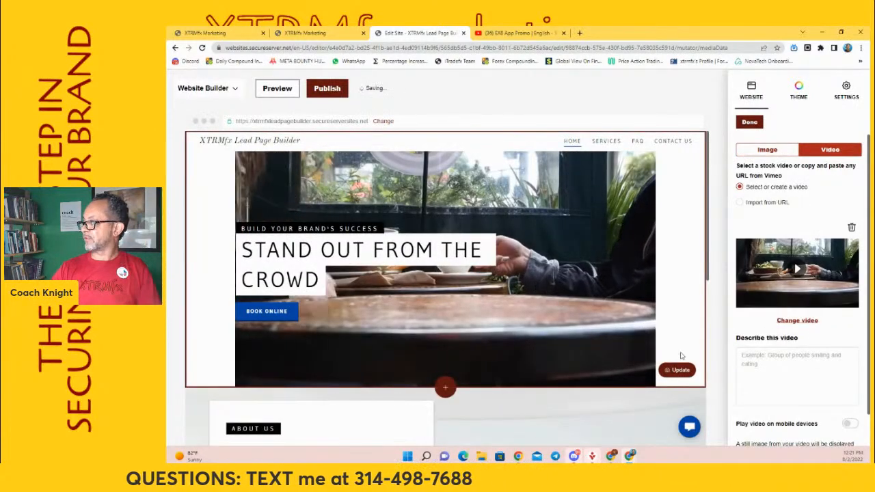
click(754, 203)
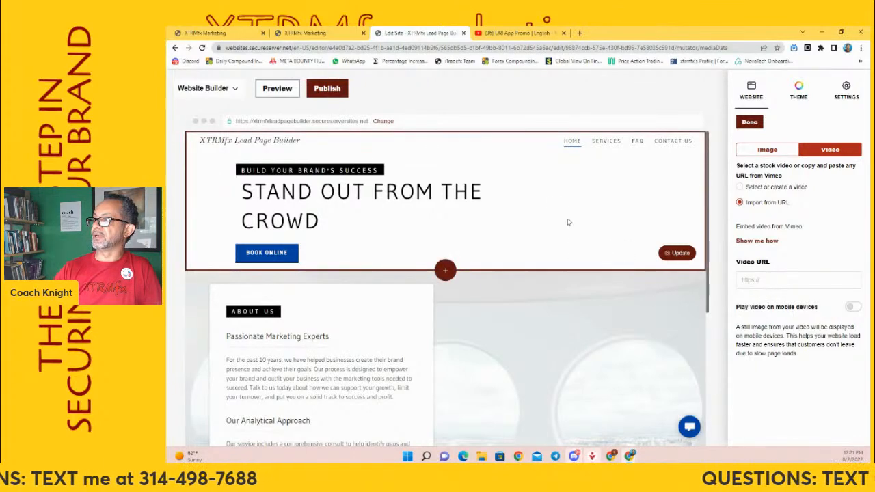
Copy the web address of the EX8 App Promo video on YouTube
click(509, 34)
right_click(304, 48)
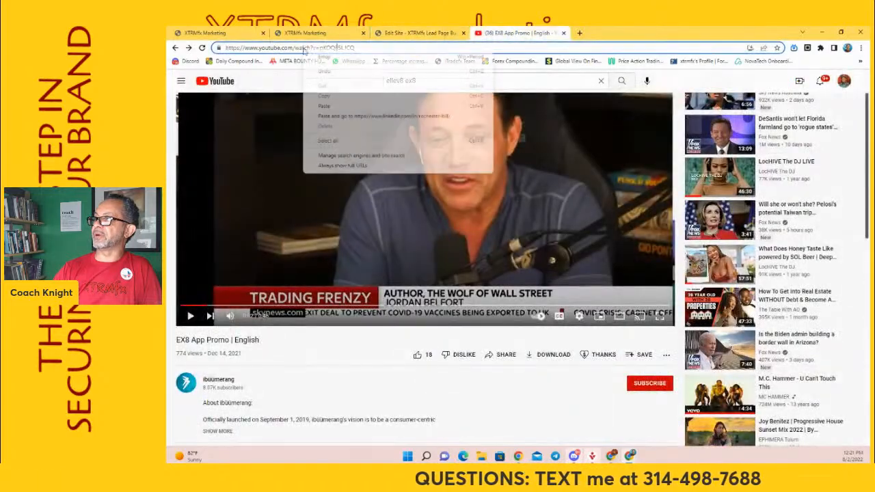
click(280, 78)
right_click(288, 46)
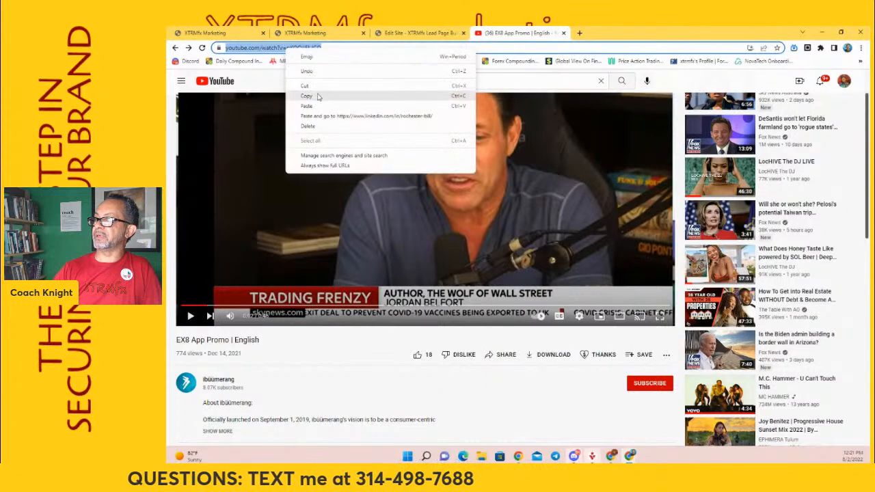
click(321, 97)
Back in the site editor, paste the YouTube address as the cover video URL and enable playing the video on mobile devices
click(418, 32)
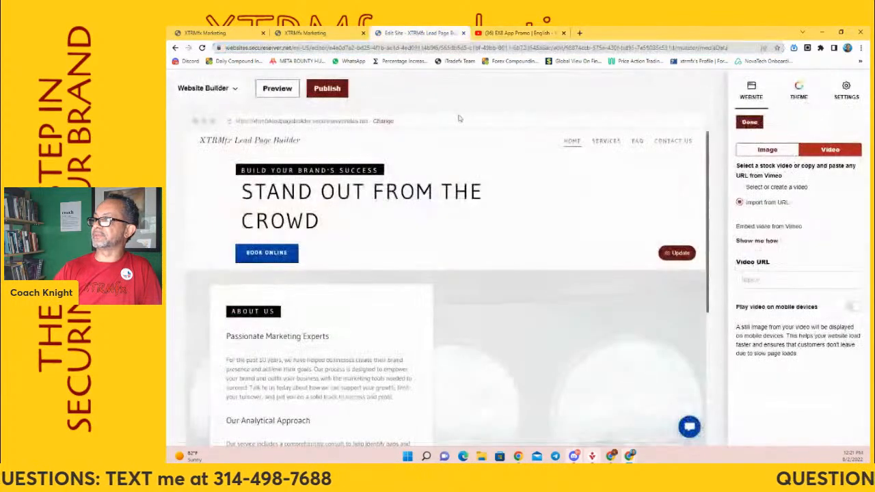
right_click(769, 277)
click(697, 342)
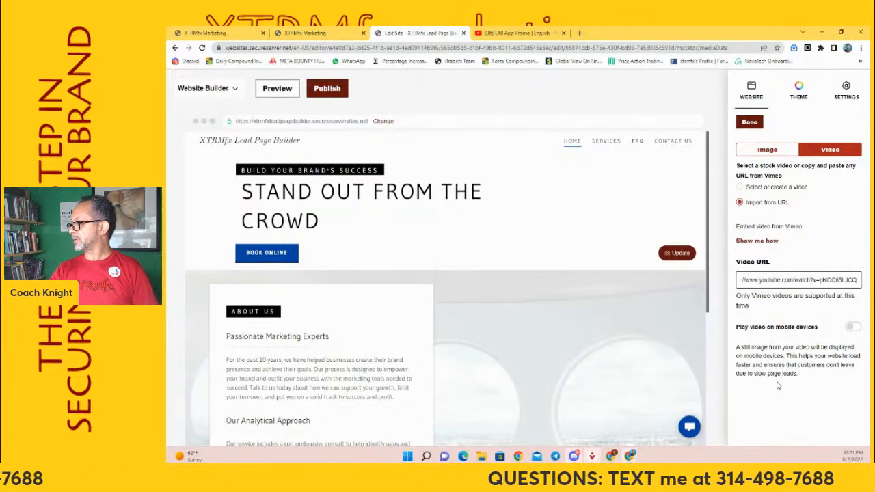
click(852, 328)
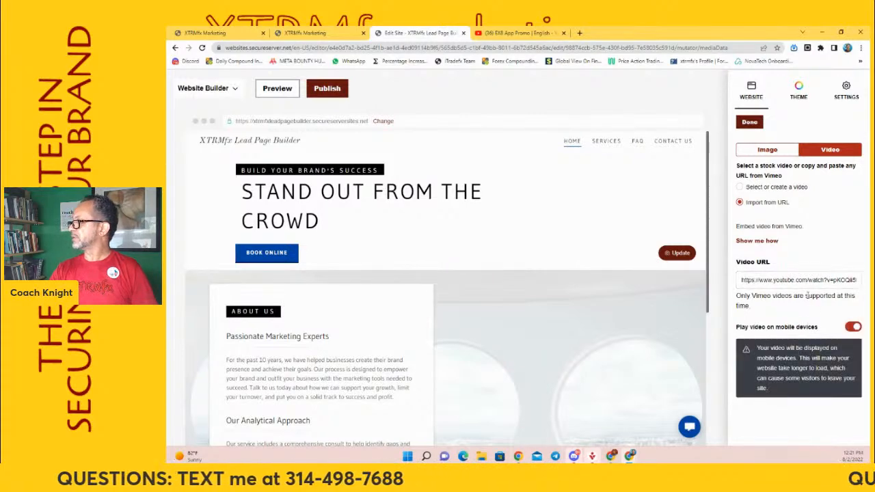
Review the cover video settings and switch the source back to Select or create a video
click(820, 280)
scroll(555, 201, down, 1)
scroll(555, 201, down, 2)
scroll(556, 201, up, 4)
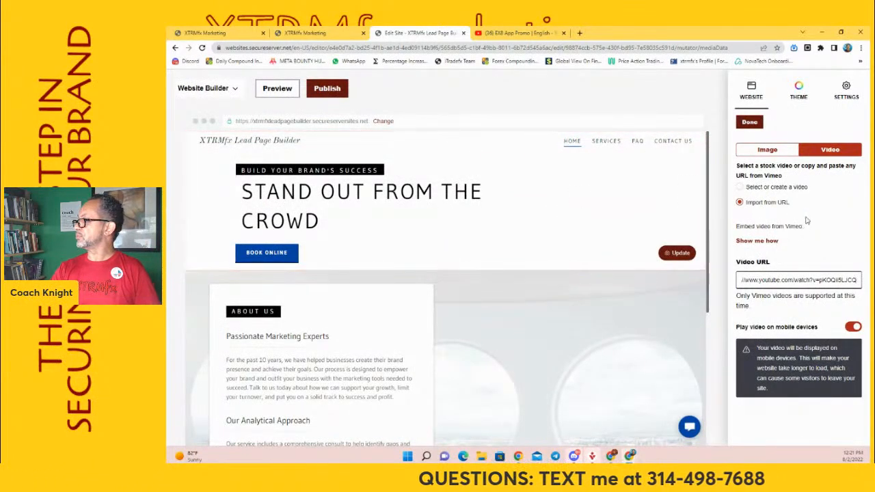
click(836, 155)
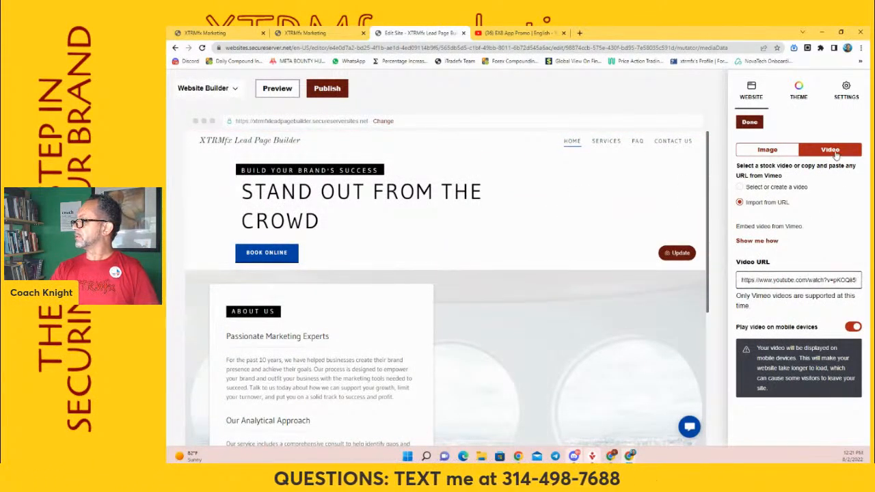
click(766, 189)
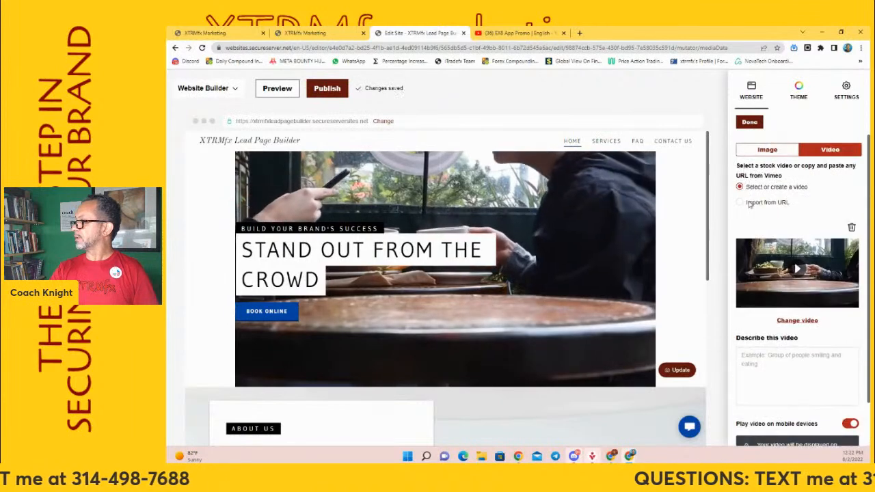
Set the cover video source to Import from URL again and paste the copied YouTube address
click(749, 203)
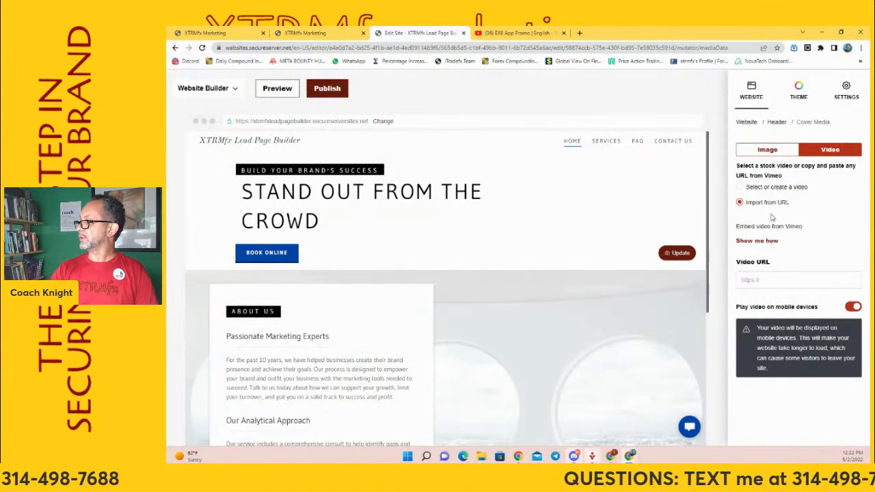
right_click(764, 282)
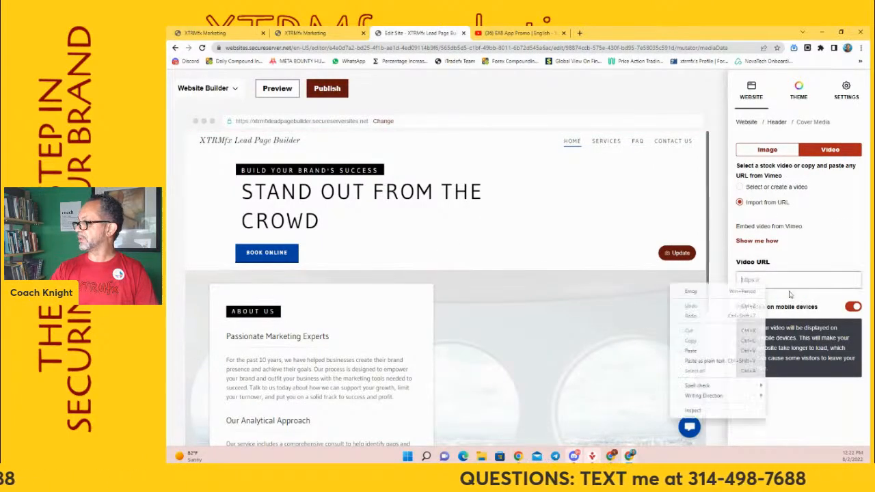
click(710, 351)
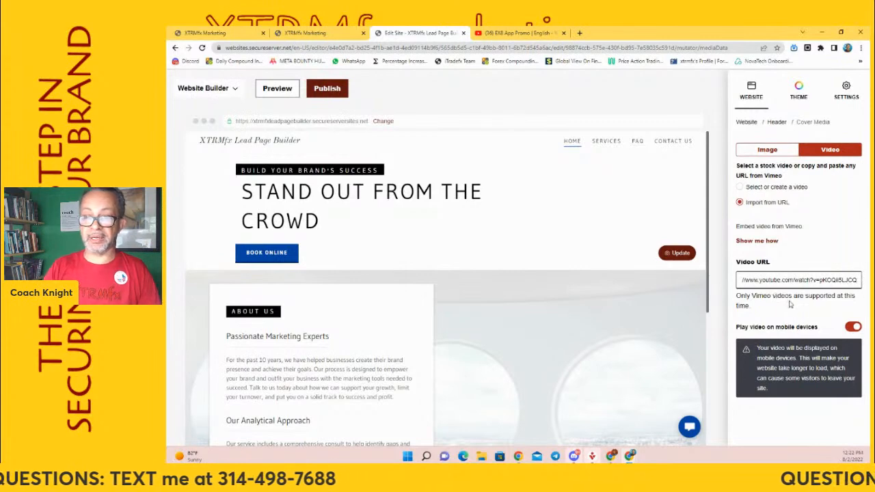
Add a new blank page to the site navigation and set its page title to lander
click(750, 90)
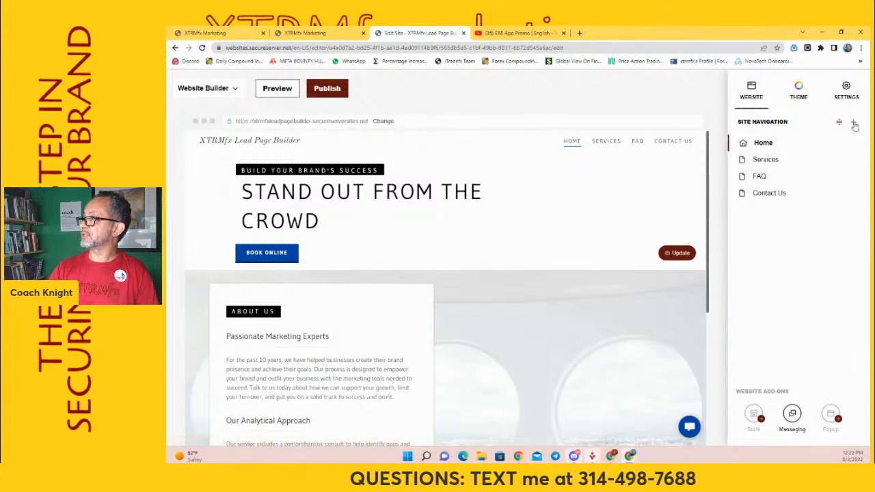
click(852, 123)
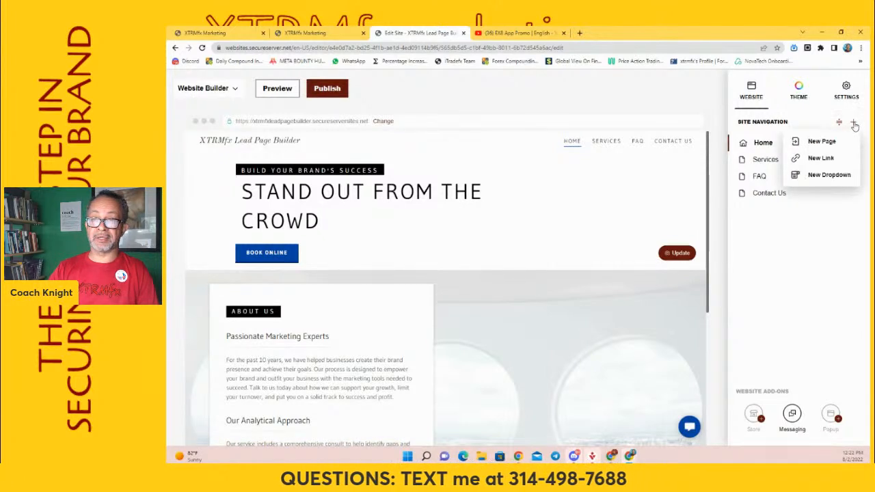
click(822, 142)
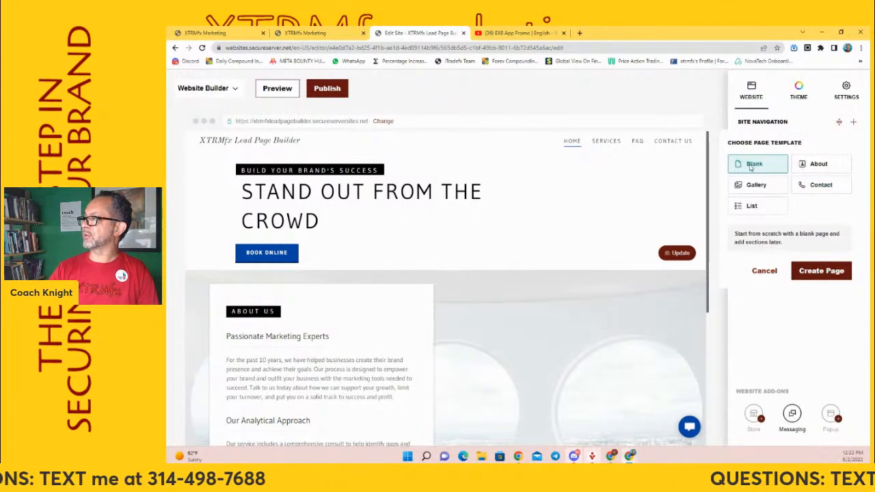
click(832, 273)
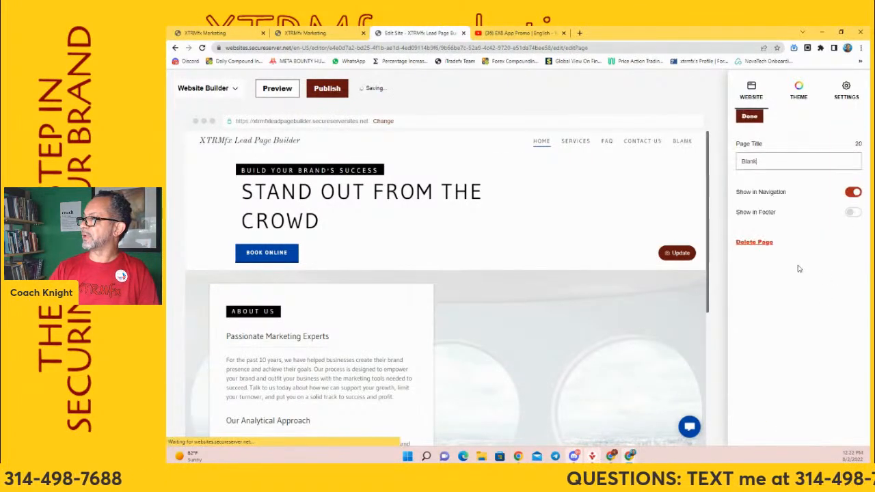
key(BackSpace)
key(BackSpace)
key(BackSpace)
key(BackSpace)
key(BackSpace)
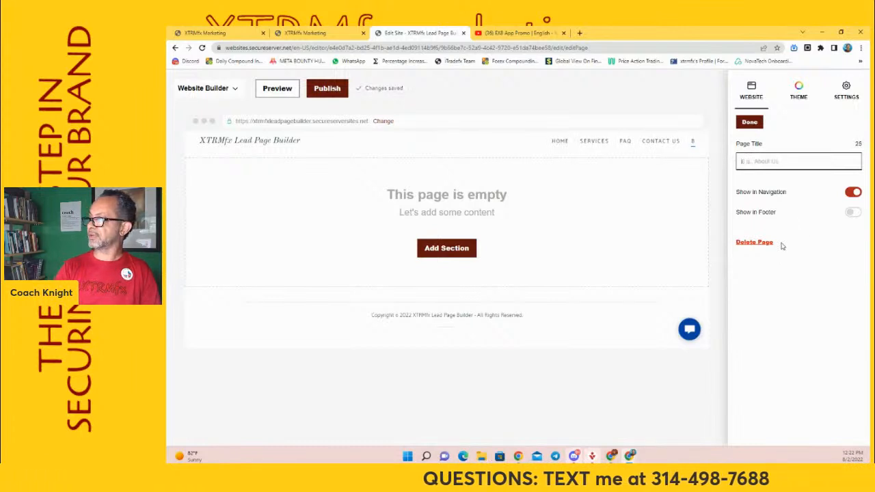
text(lander)
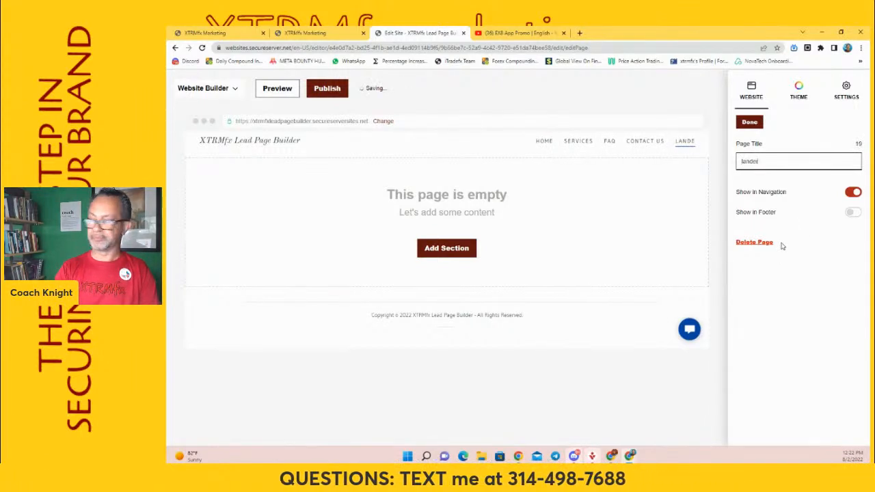
Correct the new page's title to Lander with a capital L and finish editing the page settings
key(BackSpace)
key(BackSpace)
key(BackSpace)
key(BackSpace)
key(BackSpace)
text(lander)
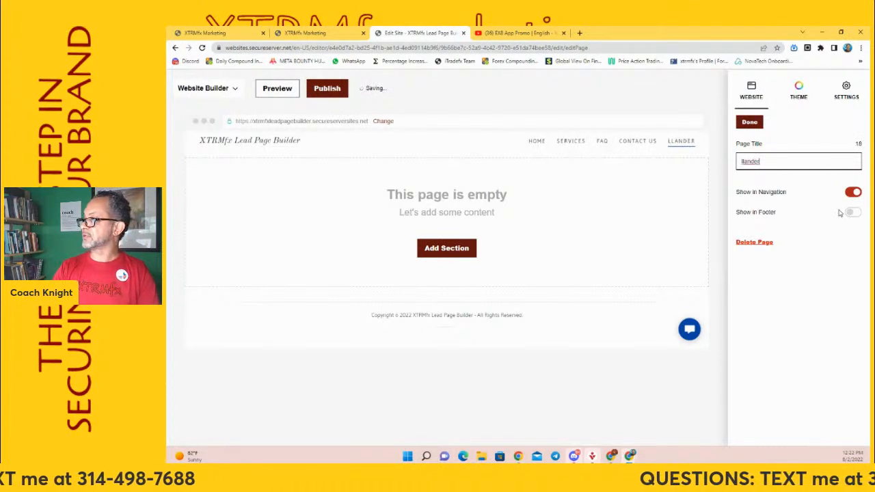
key(BackSpace)
key(BackSpace)
key(BackSpace)
key(BackSpace)
key(BackSpace)
key(BackSpace)
text(Lander)
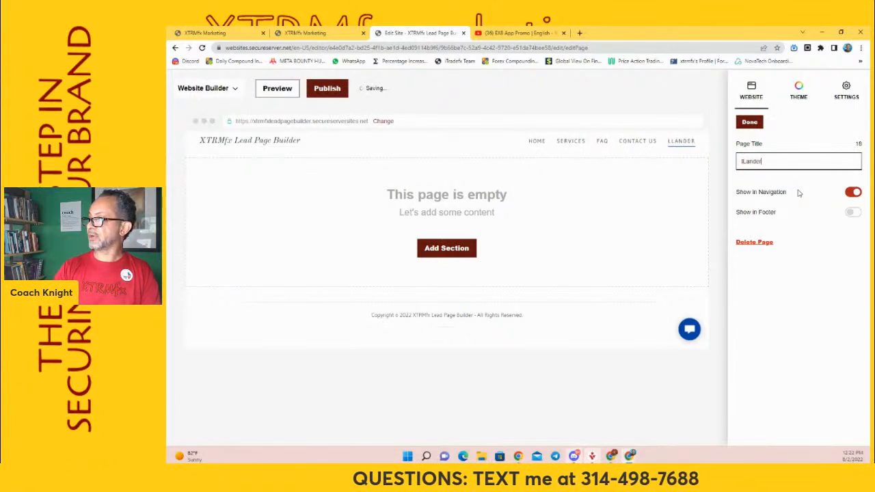
key(BackSpace)
key(BackSpace)
key(BackSpace)
key(BackSpace)
key(BackSpace)
key(BackSpace)
key(BackSpace)
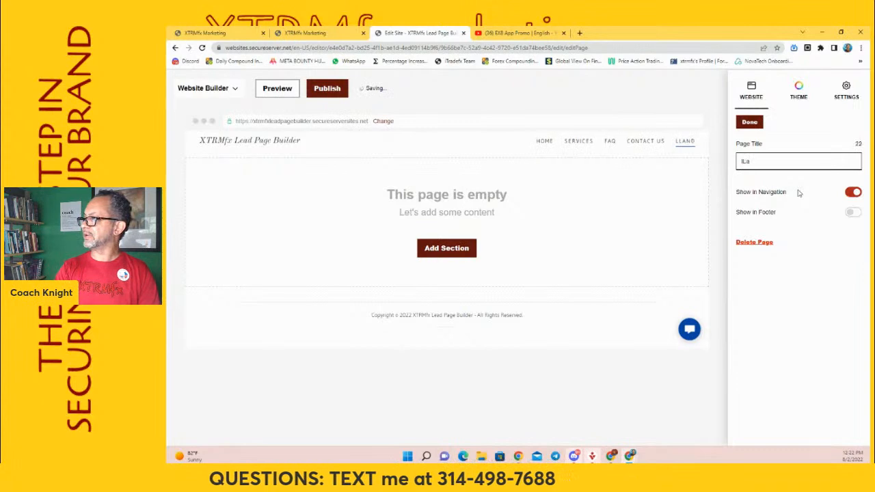
text(L)
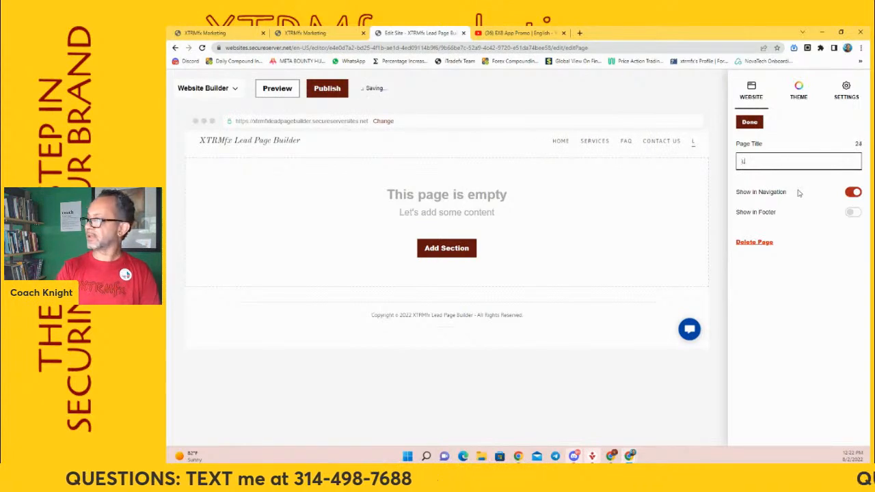
text(ander)
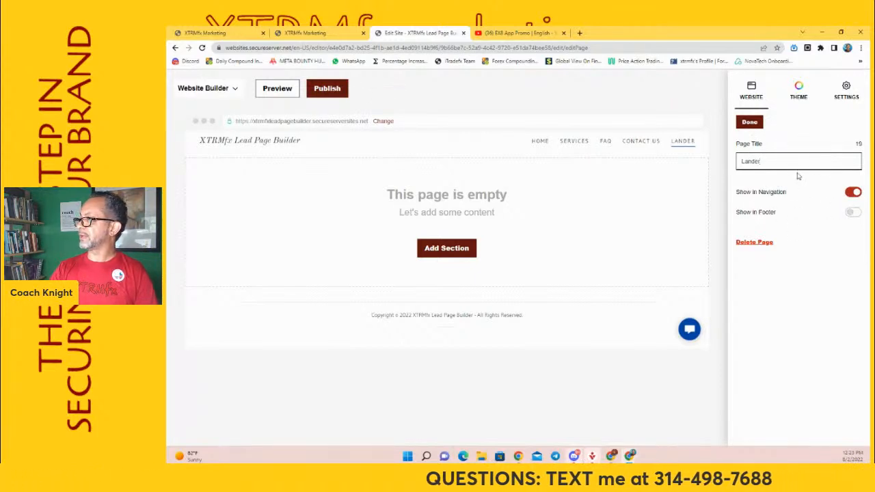
click(749, 121)
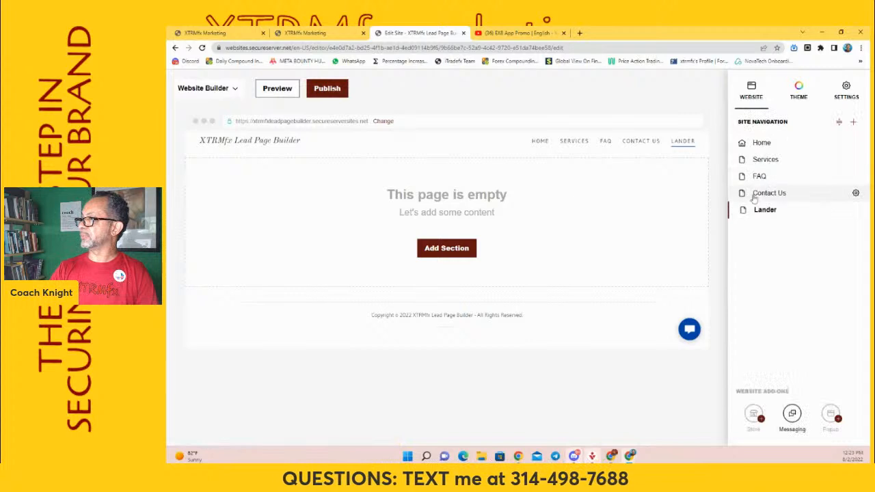
Add an HTML section for custom code, from the Files & Web category, to the empty Lander page
click(483, 212)
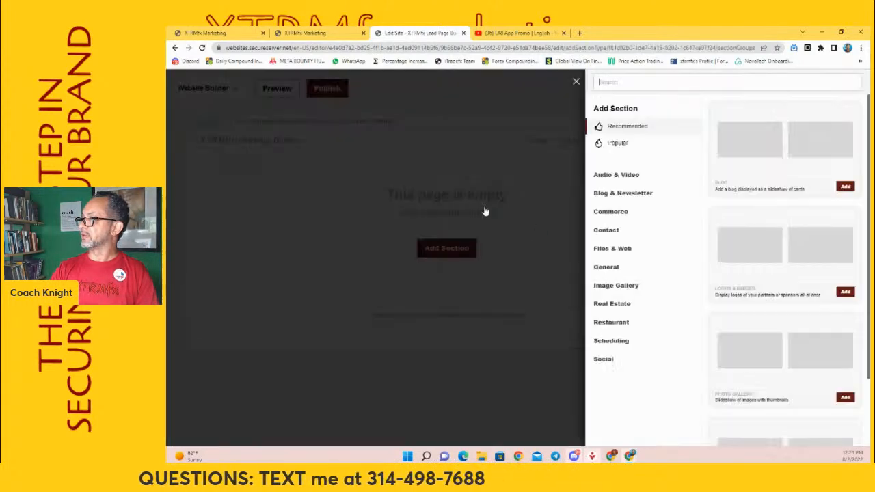
click(626, 250)
click(620, 288)
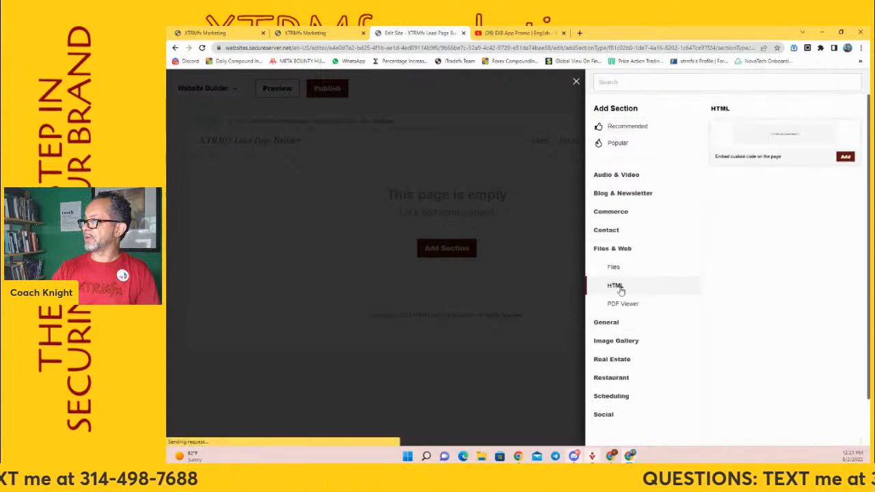
click(846, 158)
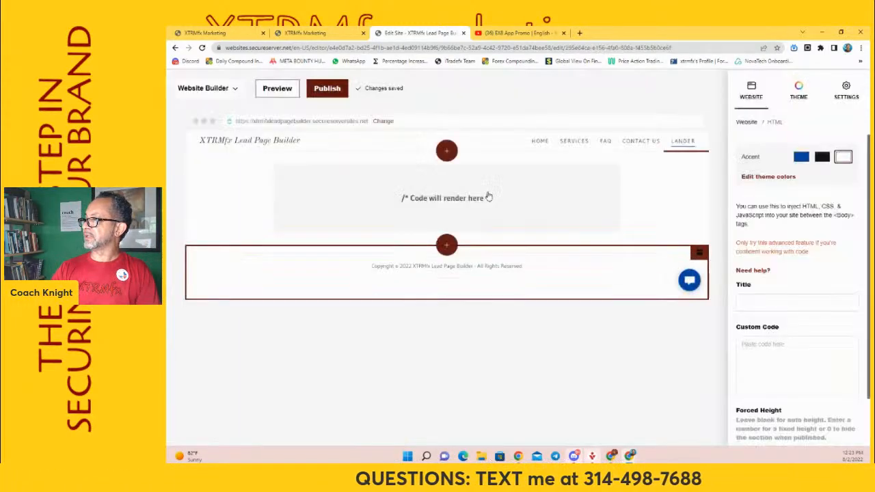
Switch to the EX8 App Promo video on YouTube and copy its iframe embed code from the share options
click(527, 33)
click(526, 47)
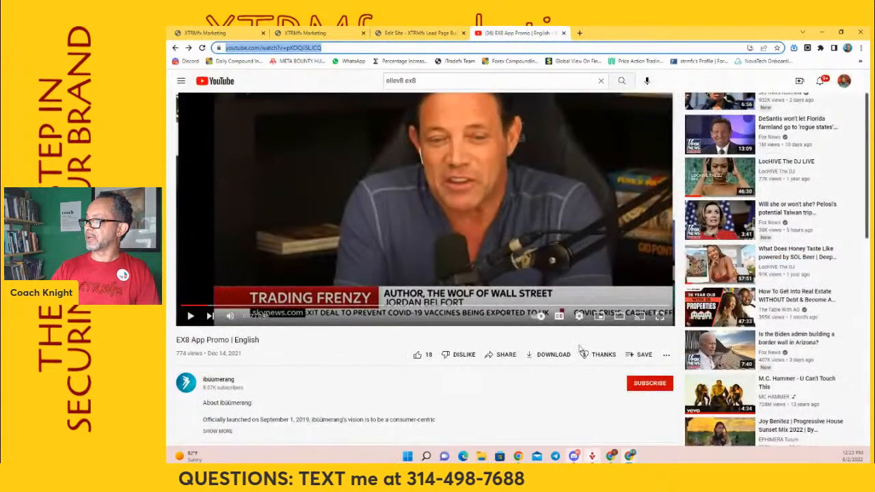
click(502, 354)
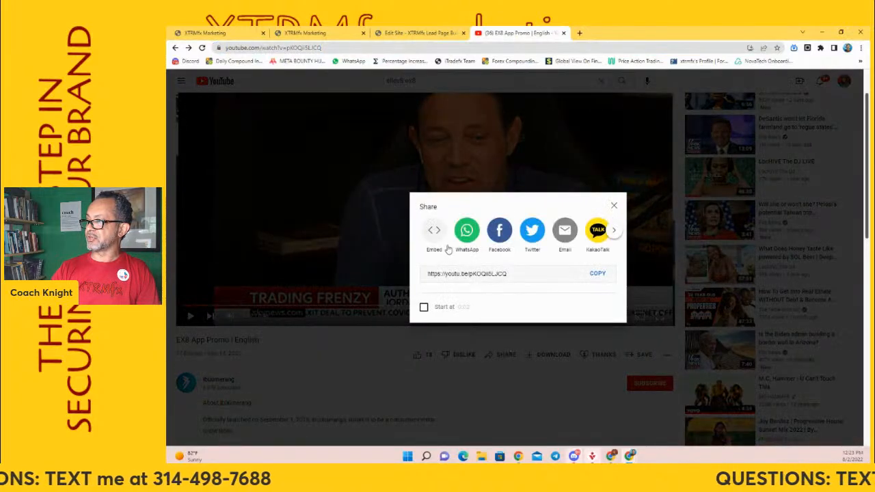
click(434, 232)
right_click(644, 203)
click(673, 297)
right_click(677, 234)
click(517, 254)
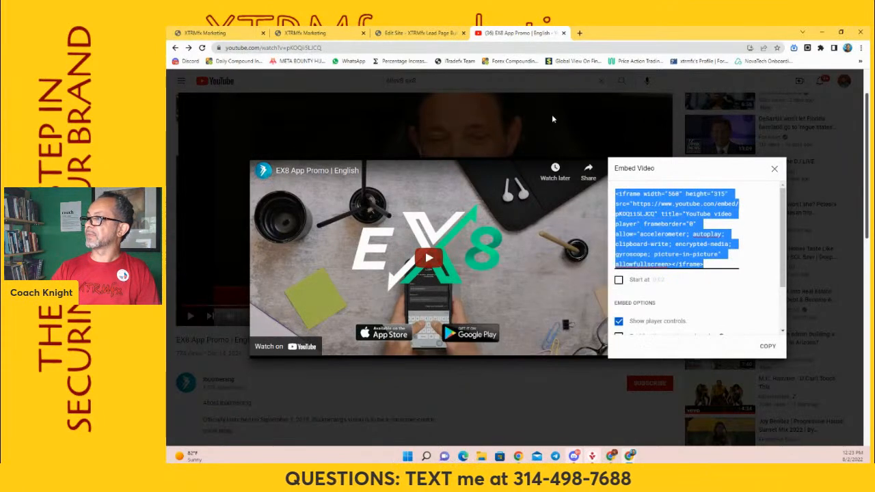
Return to the site editor and paste the YouTube embed code as the HTML section's custom code
click(418, 33)
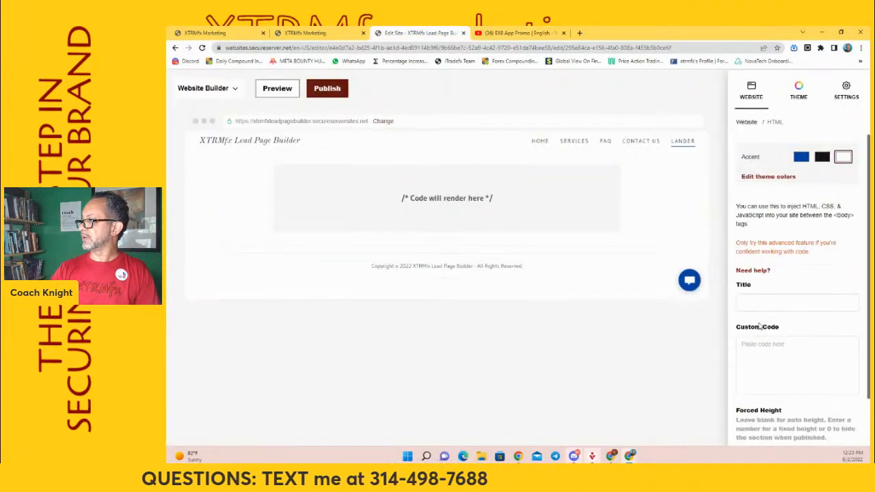
click(764, 362)
key(ctrl+v)
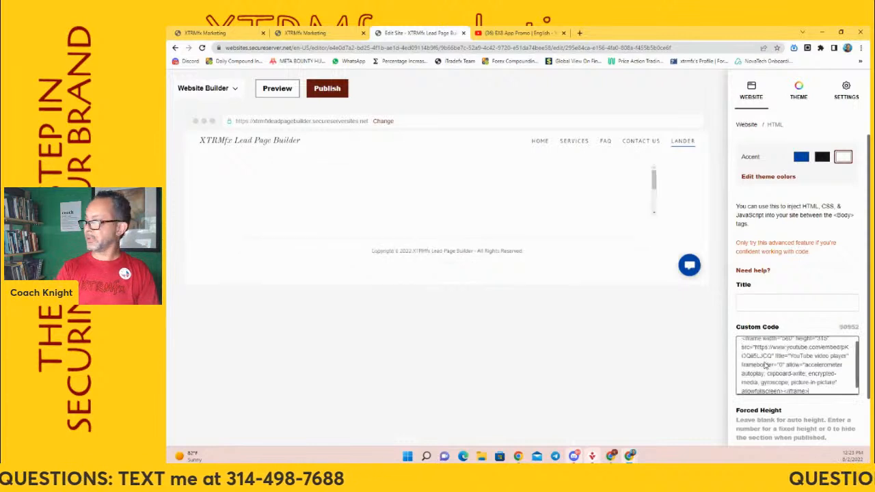
Title the HTML section EX8 Trade Ideas App
click(776, 304)
text(E)
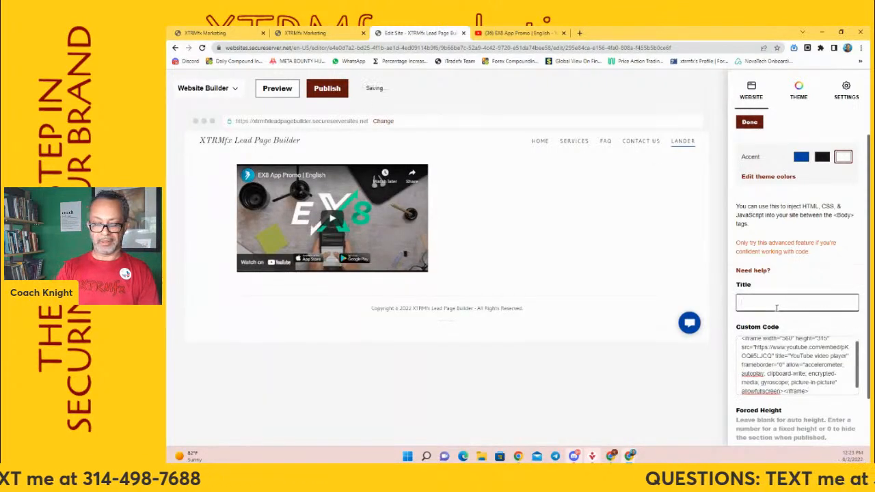
text(X8 T)
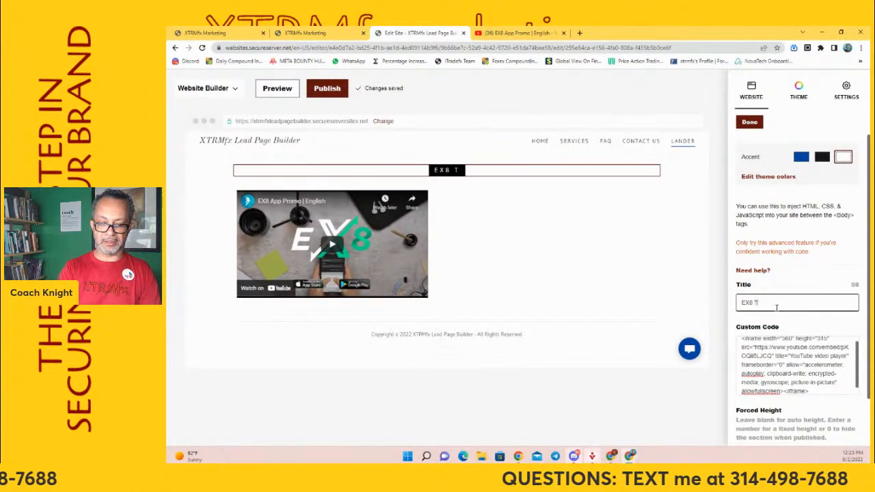
text(rade Id)
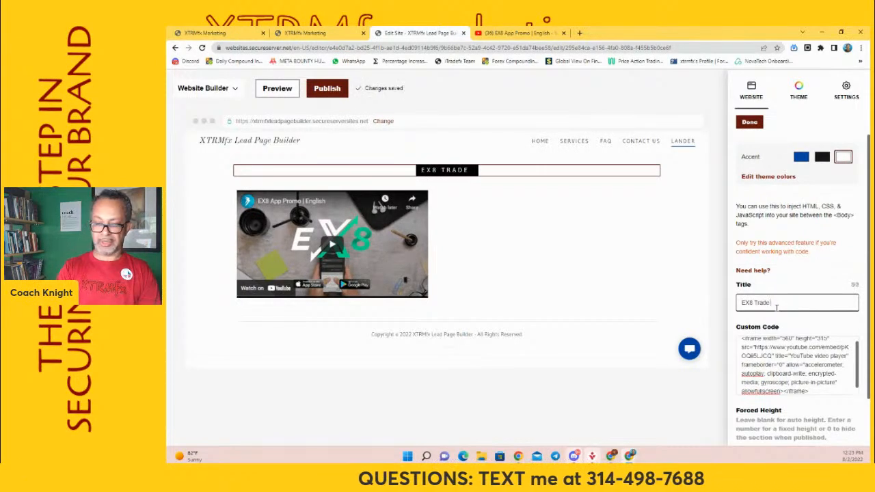
text(eas App)
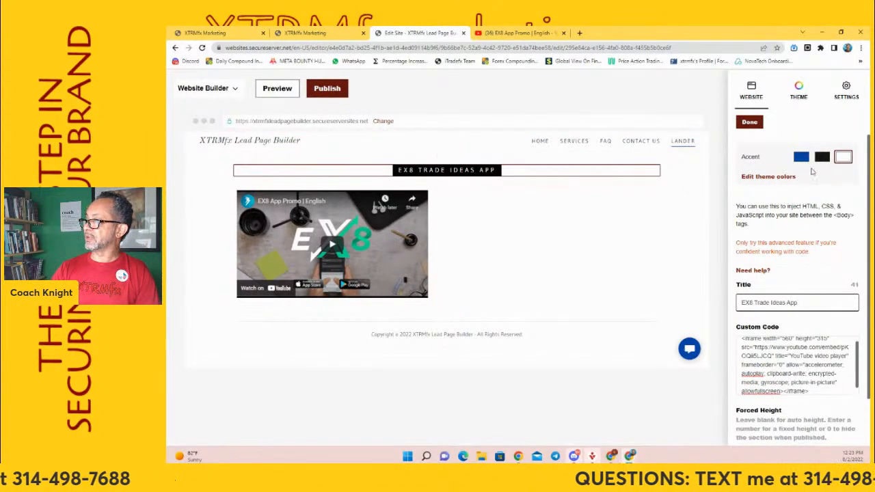
Try the white and black accents on the HTML section and set its accent to blue
click(845, 158)
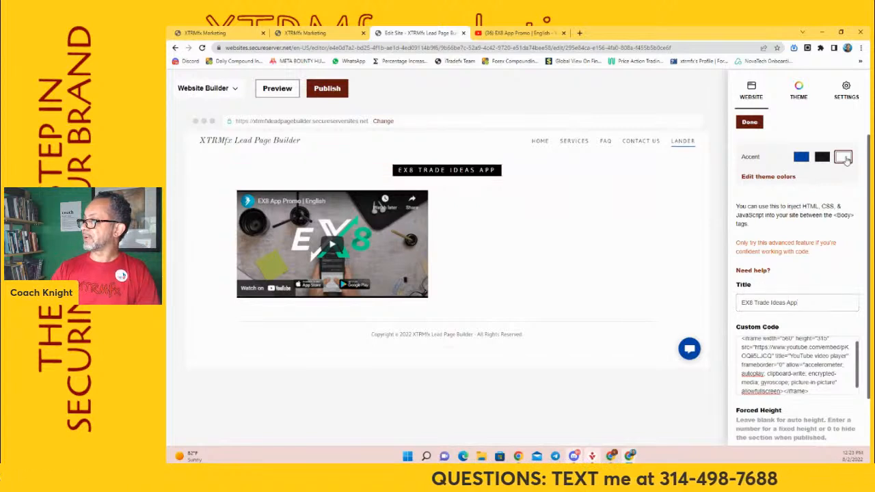
click(820, 158)
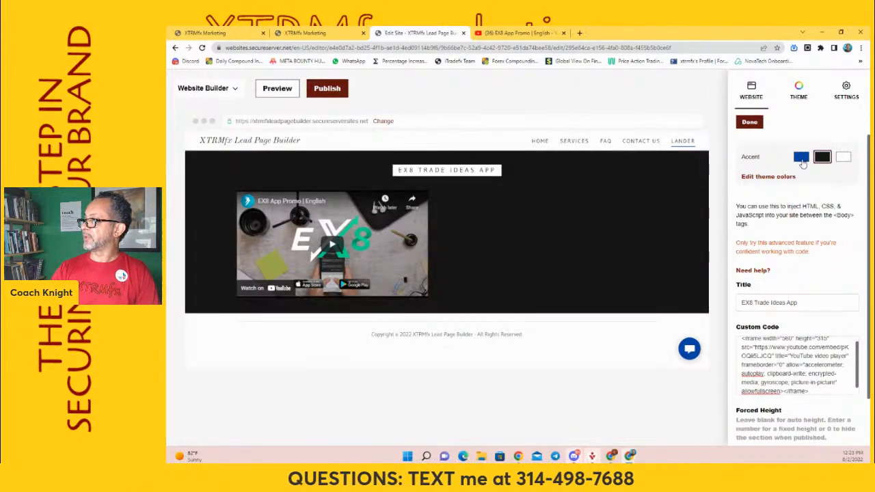
click(801, 158)
Edit the site's theme colors and set the custom color to yellow #FFD31C
click(779, 177)
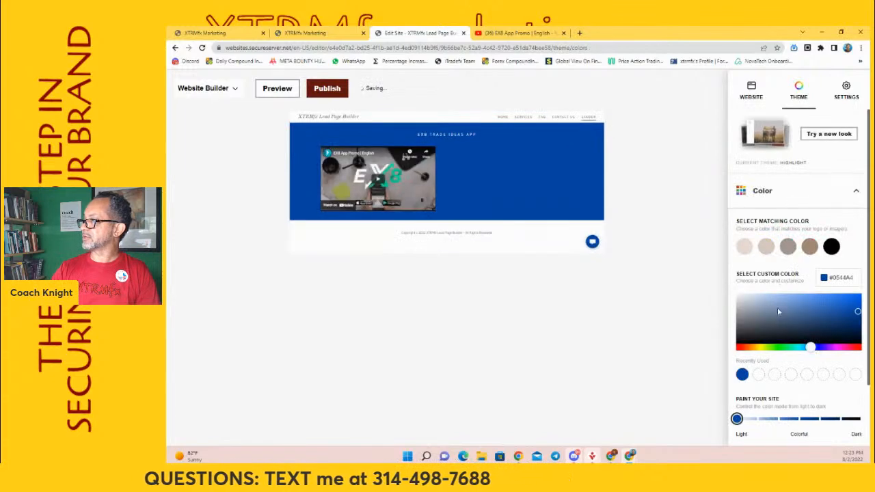
scroll(794, 392, down, 1)
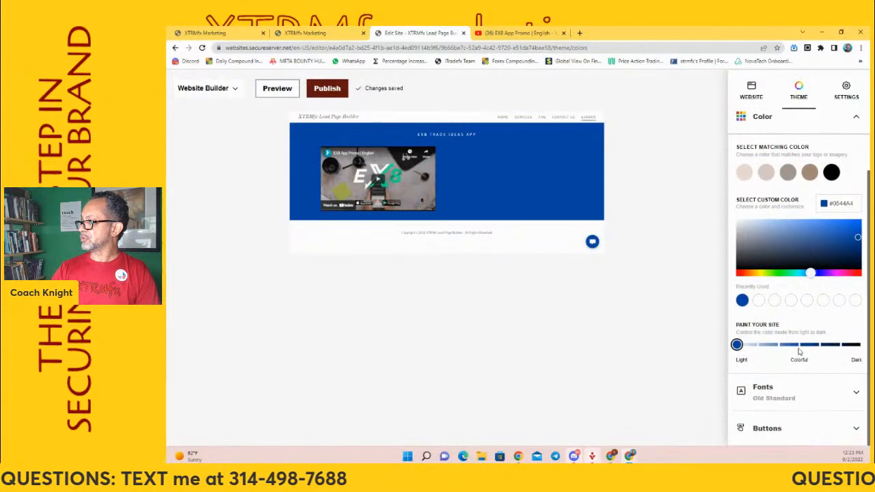
click(853, 203)
key(BackSpace)
key(BackSpace)
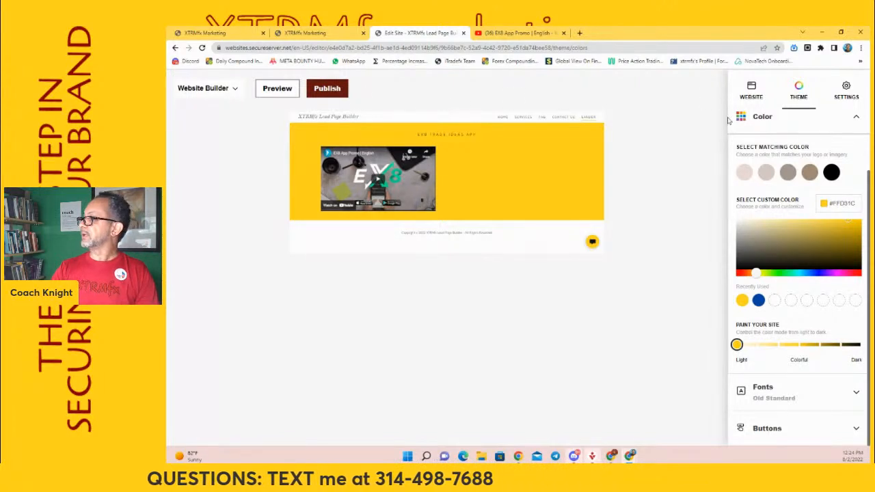
Below the video, add the Contact Us section showing contact info and hours with a featured image, and set its accent to yellow
click(751, 93)
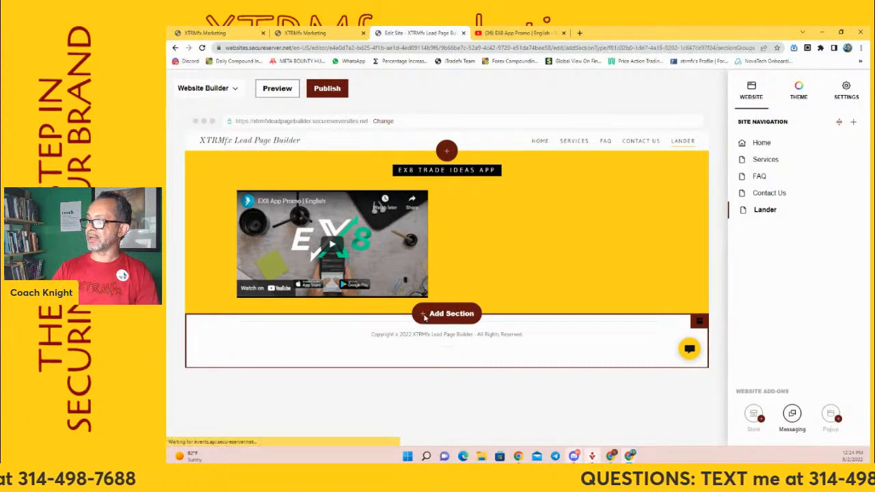
click(424, 316)
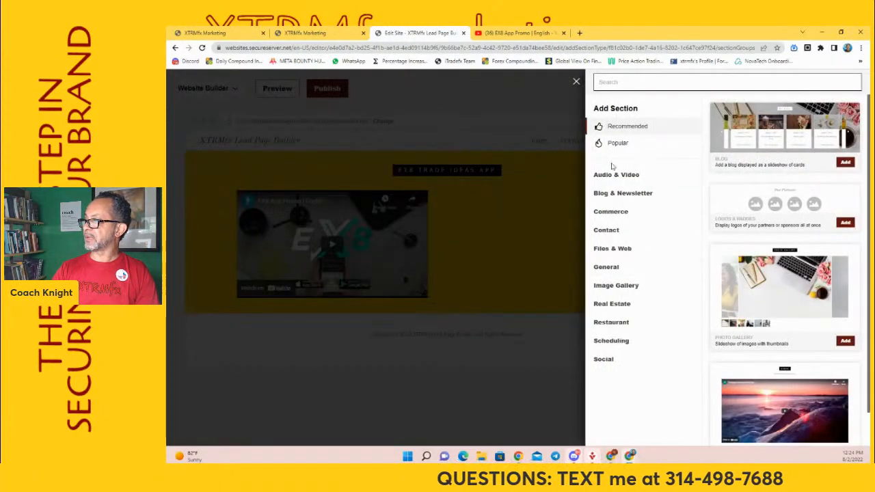
click(607, 231)
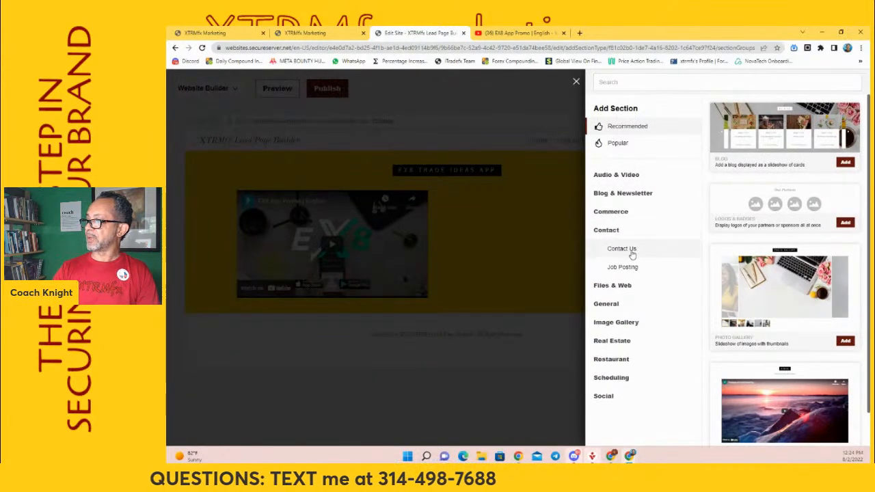
click(632, 251)
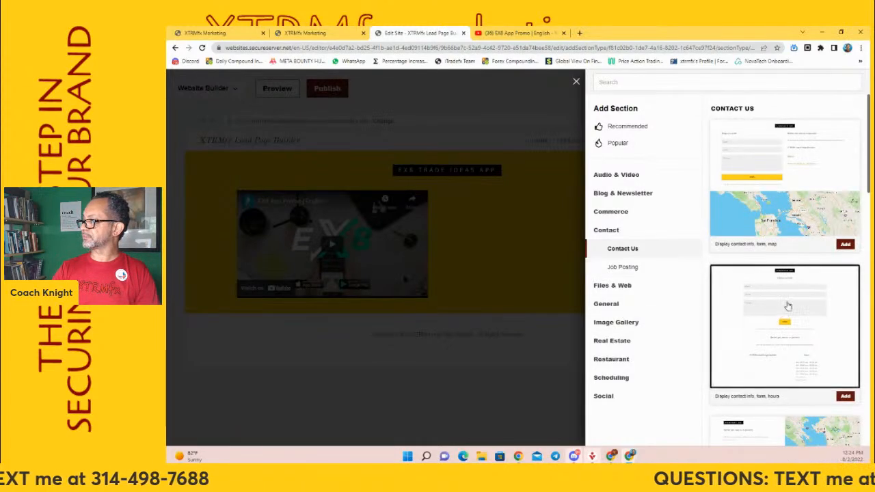
scroll(793, 301, down, 5)
scroll(786, 297, down, 8)
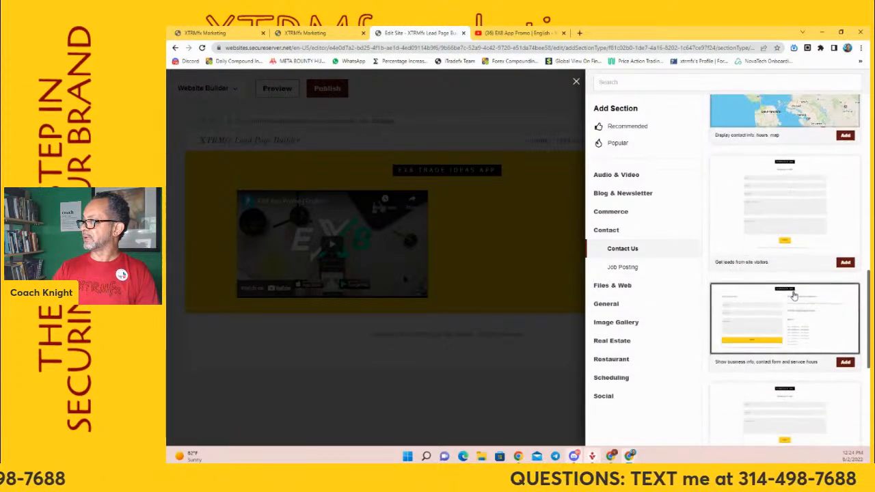
scroll(757, 290, down, 4)
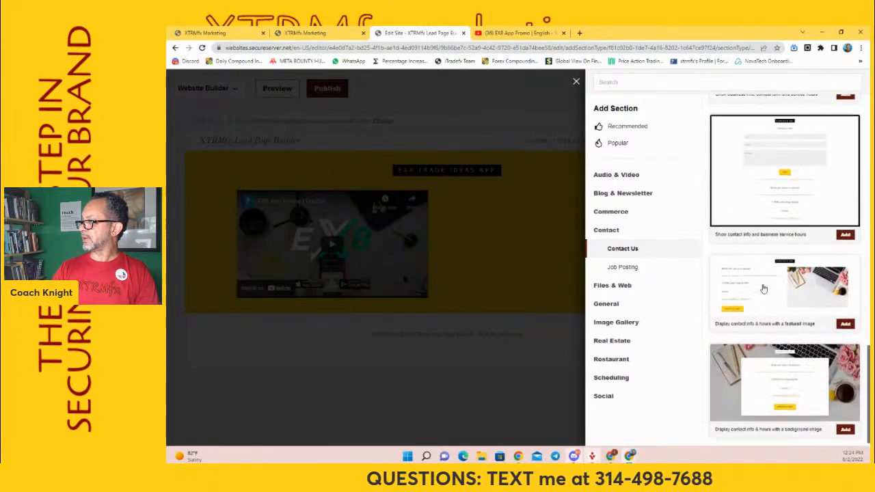
click(789, 277)
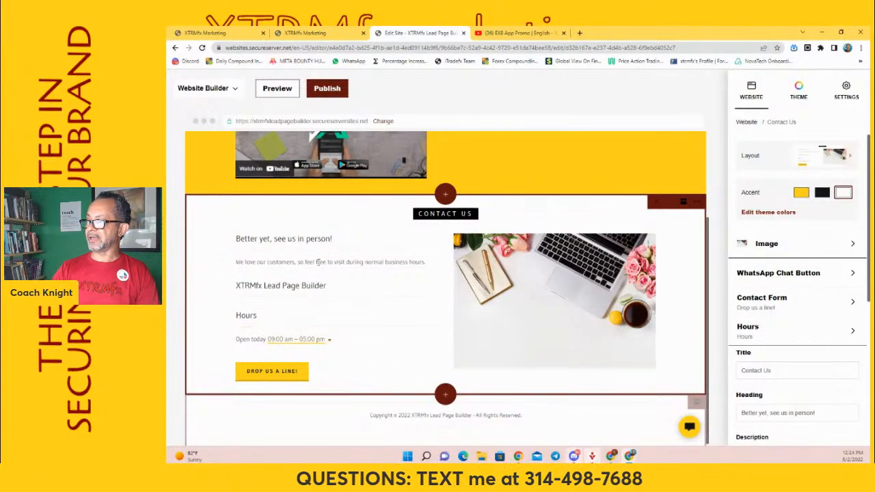
click(346, 238)
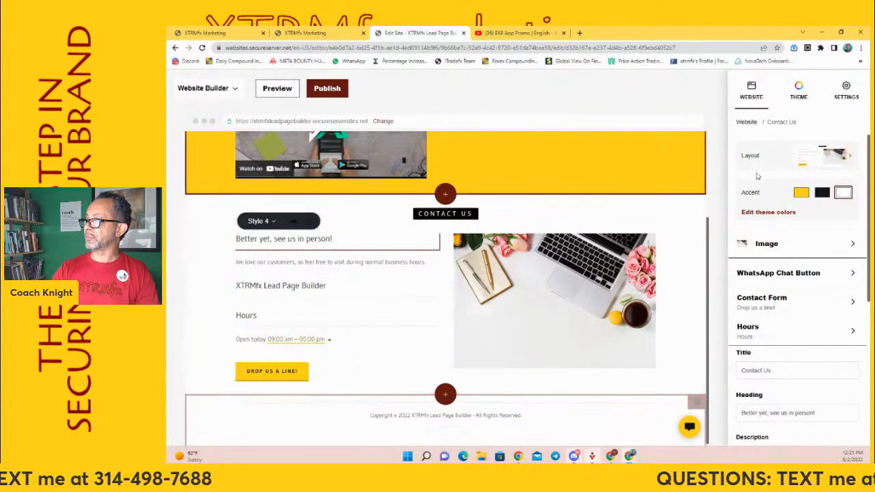
click(580, 222)
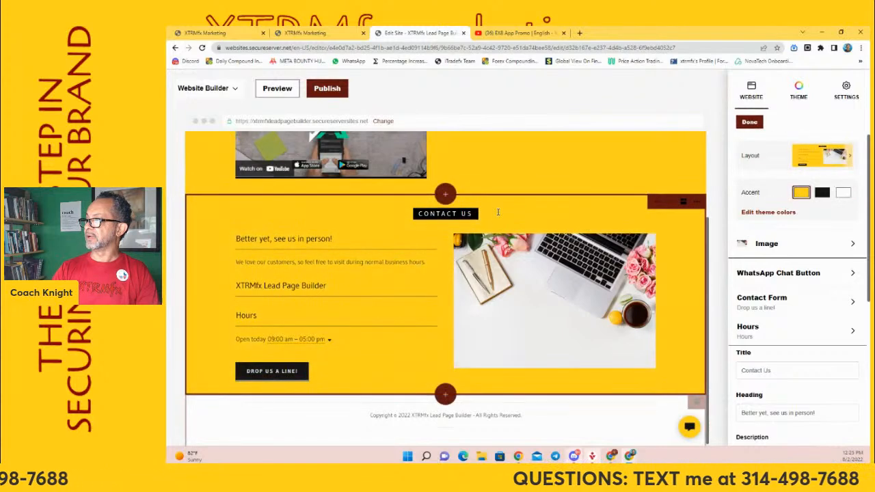
Open the image picker for the Contact Us section's photo and look through the stock media collection for a replacement
click(549, 294)
click(815, 310)
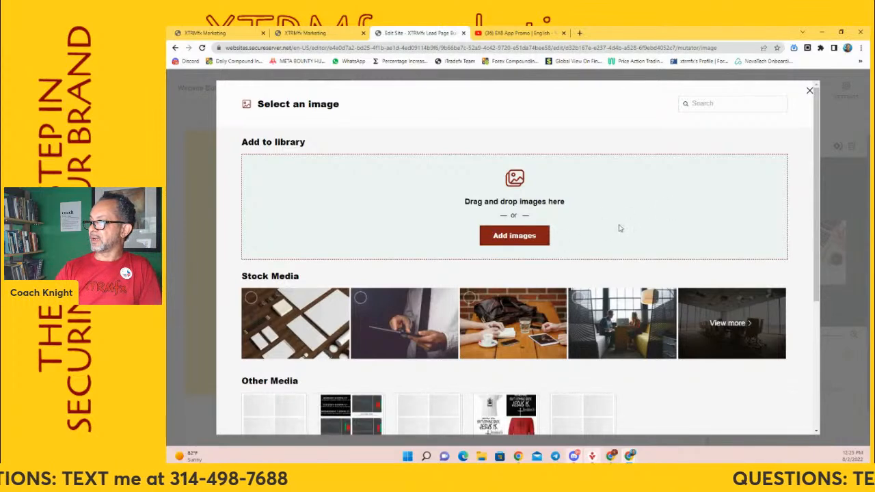
scroll(612, 192, down, 3)
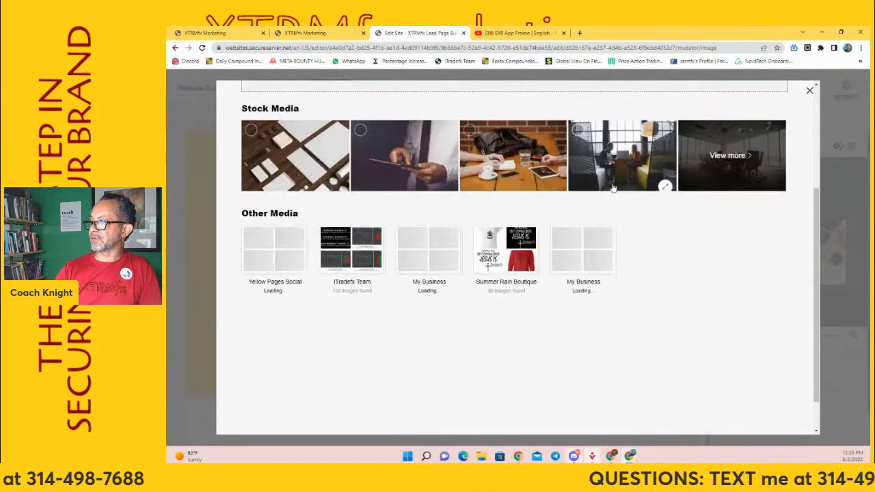
scroll(611, 189, up, 3)
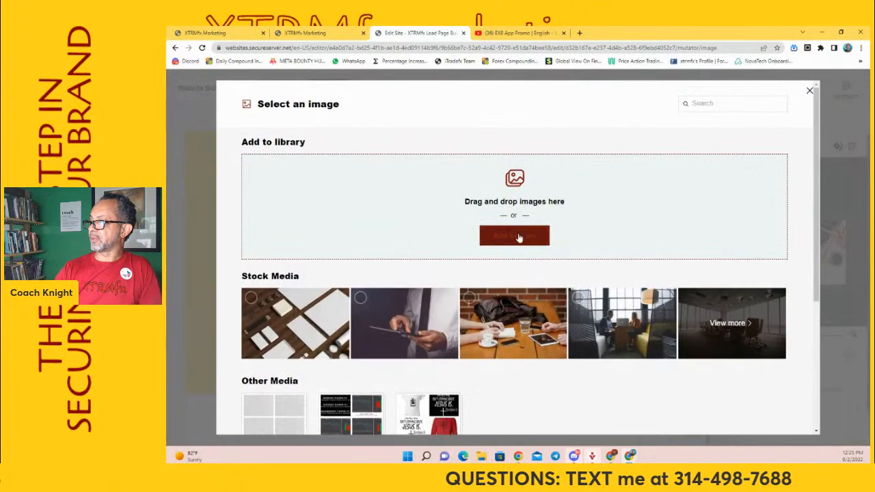
click(731, 327)
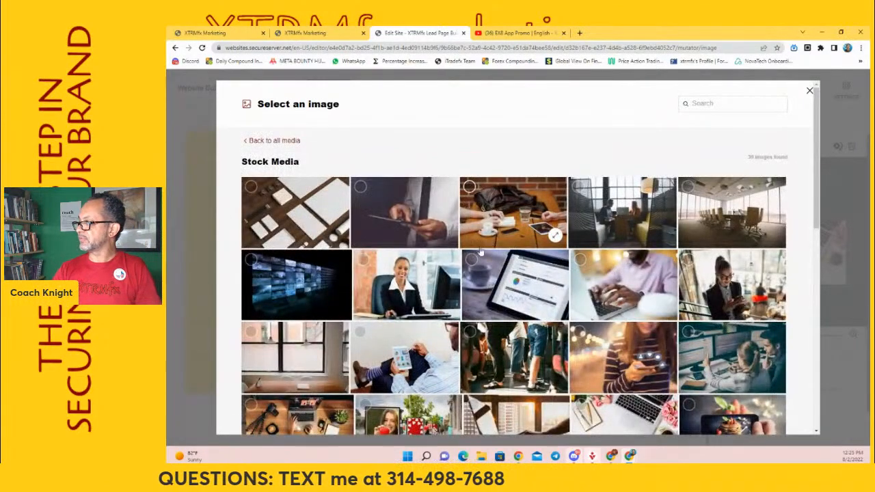
scroll(462, 234, down, 10)
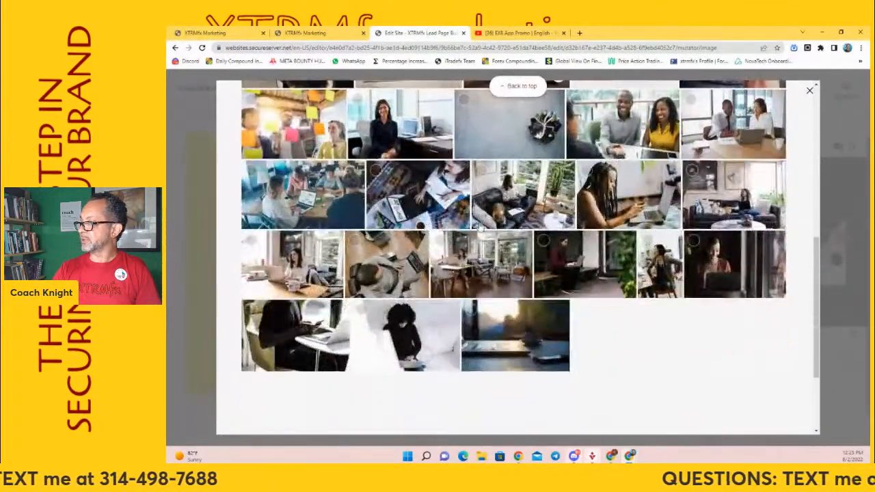
scroll(519, 205, up, 10)
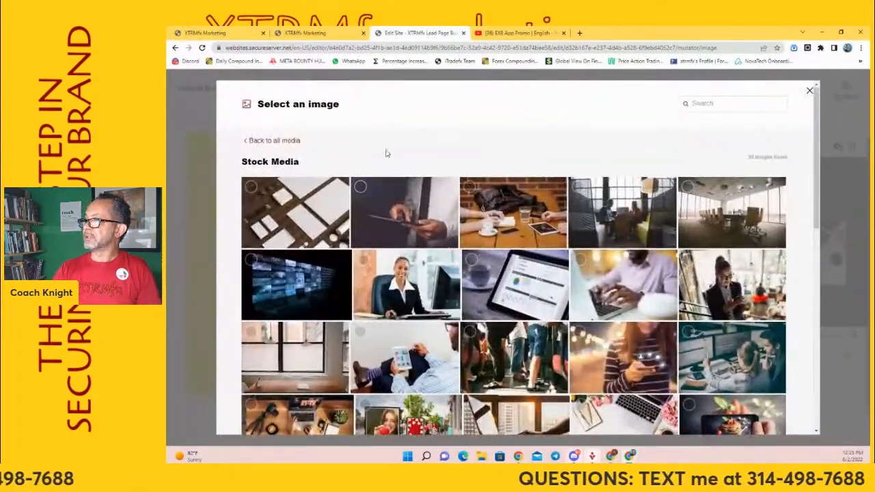
click(260, 140)
Replace the Contact Us section's photo by uploading IMG_2440 from the ELLEV8 folder and inserting it
click(524, 236)
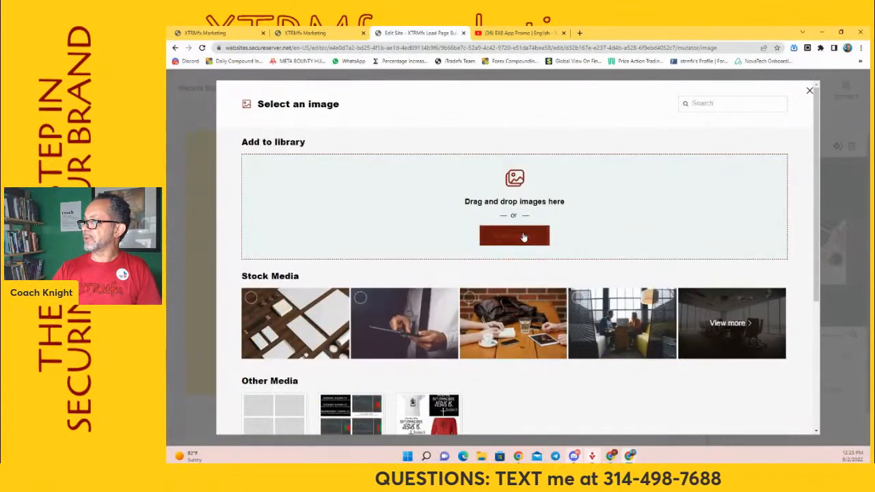
scroll(205, 157, up, 3)
drag(239, 125, 238, 120)
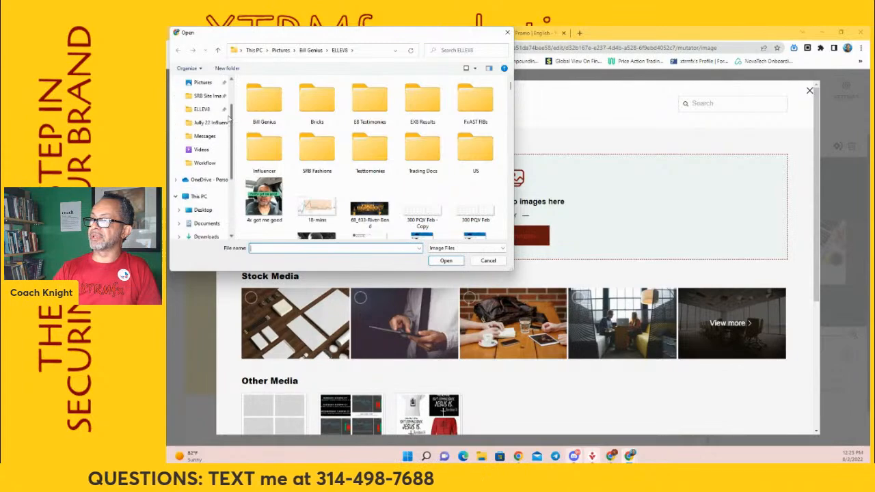
click(201, 112)
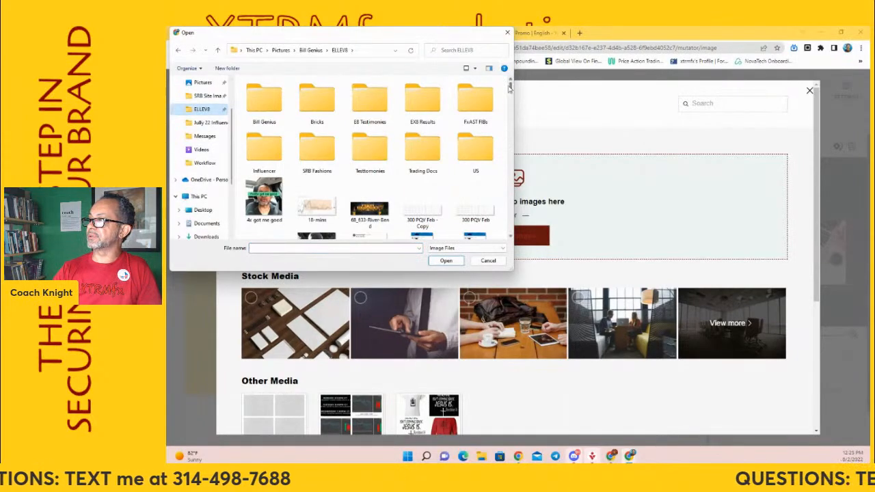
drag(510, 87, 507, 163)
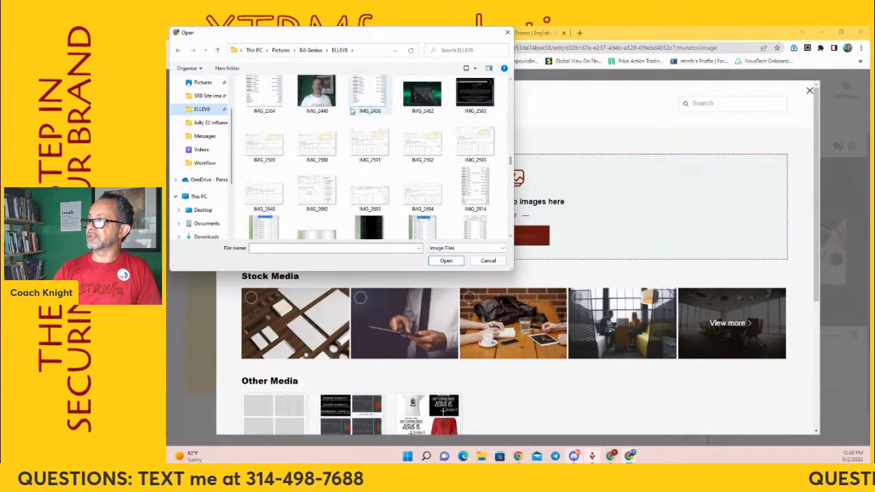
click(316, 95)
click(446, 260)
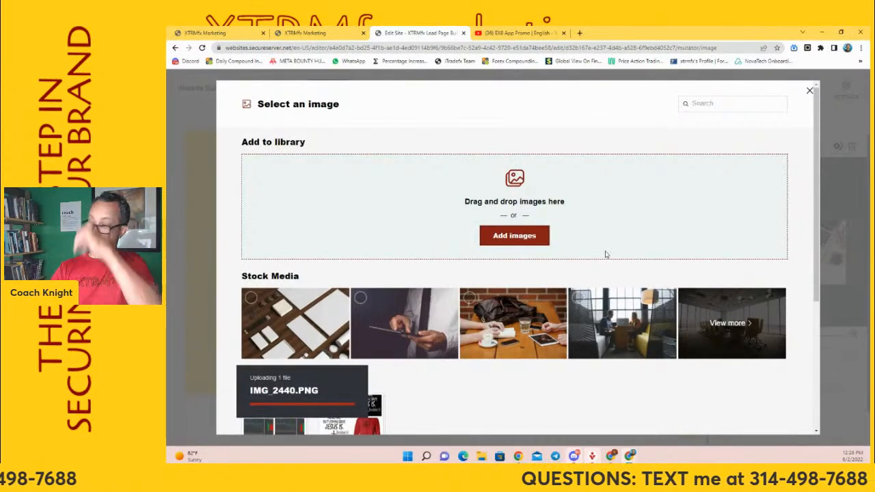
click(768, 415)
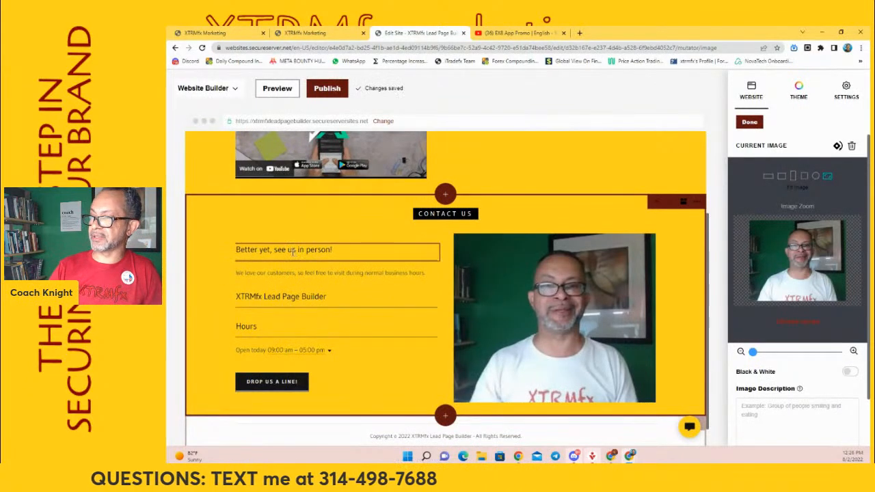
click(257, 250)
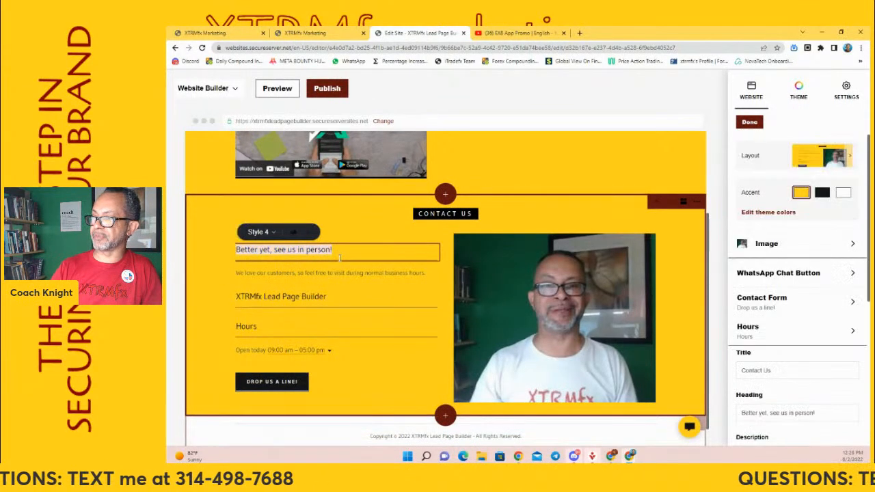
click(318, 300)
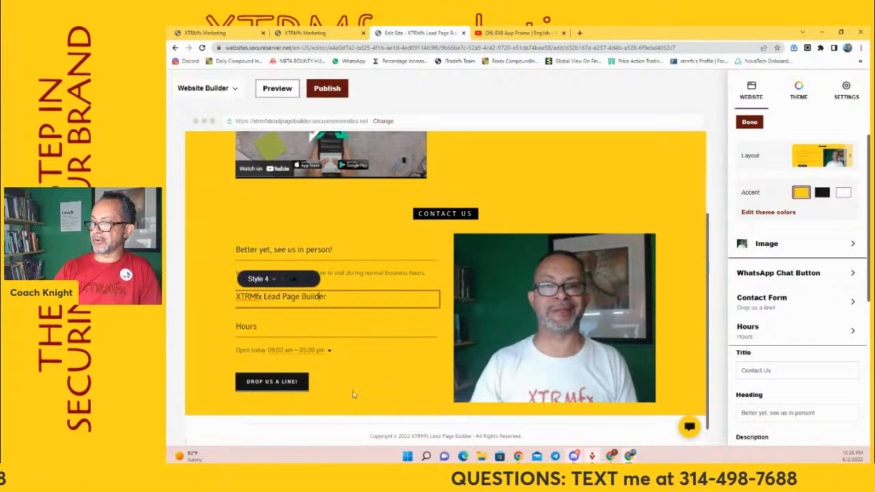
Finish editing the Contact Us section and move the Lander page directly below Home in the site navigation
click(750, 122)
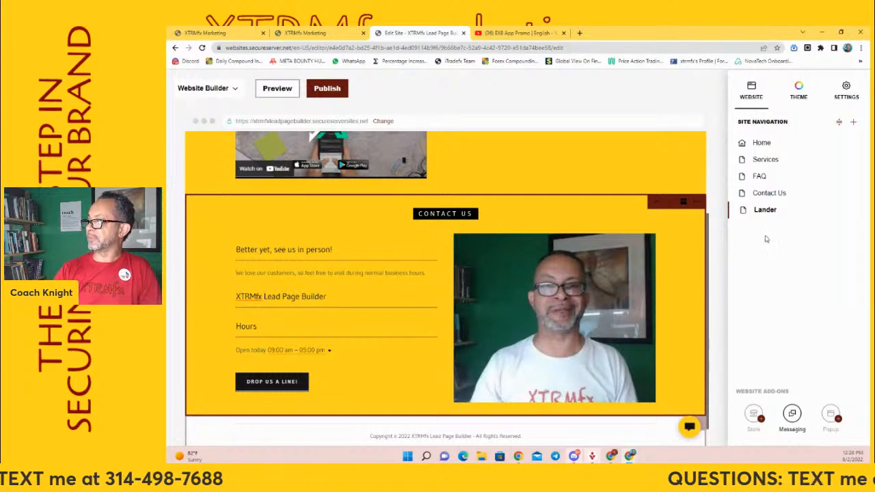
click(838, 122)
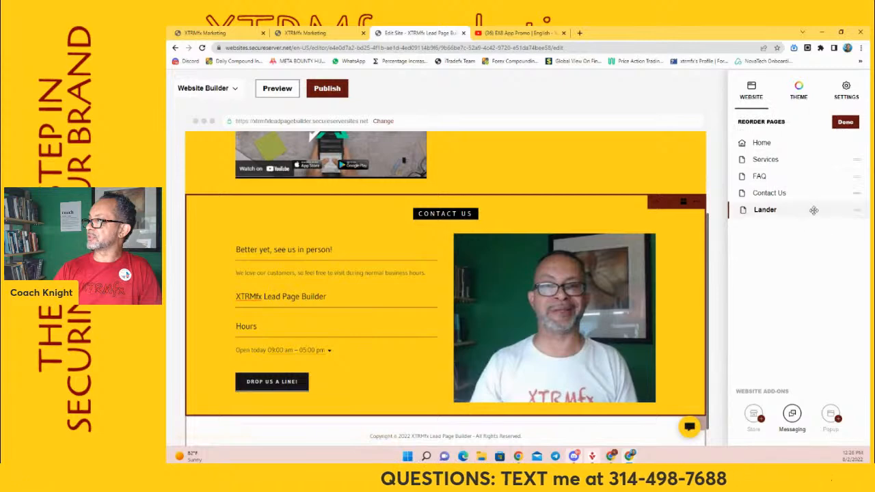
drag(859, 213, 854, 159)
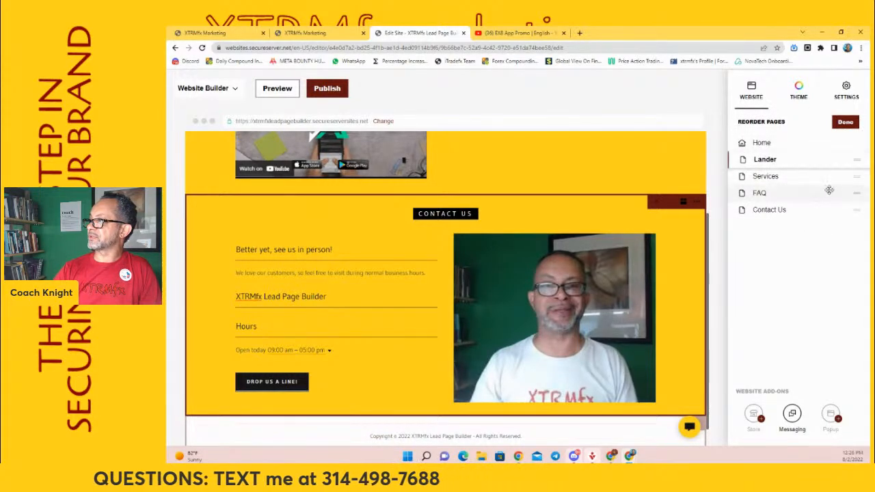
click(846, 123)
Save and publish the website to the domain 314lowermybills.com, and open the published site
click(324, 90)
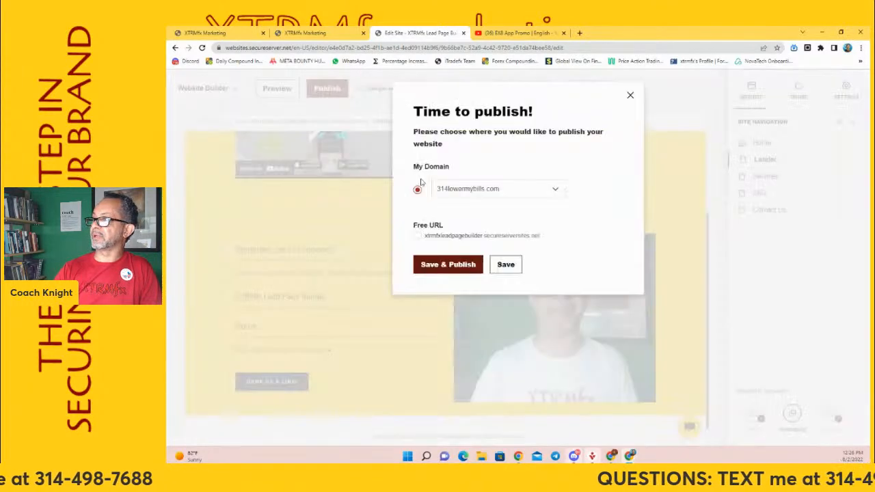
click(447, 264)
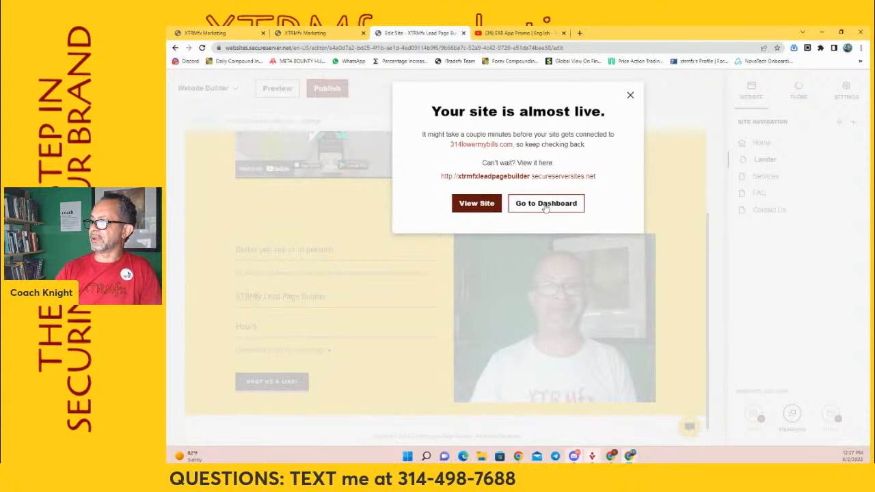
click(479, 205)
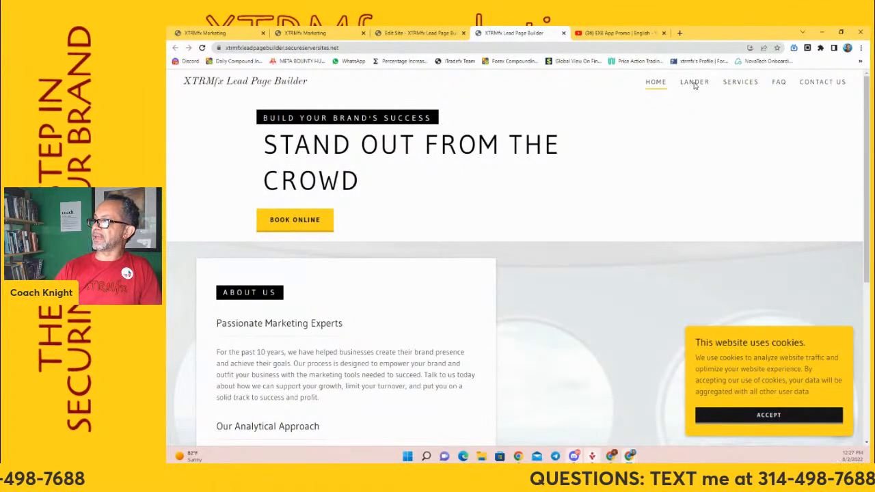
Accept the cookies on the published site and look through its home page
click(768, 415)
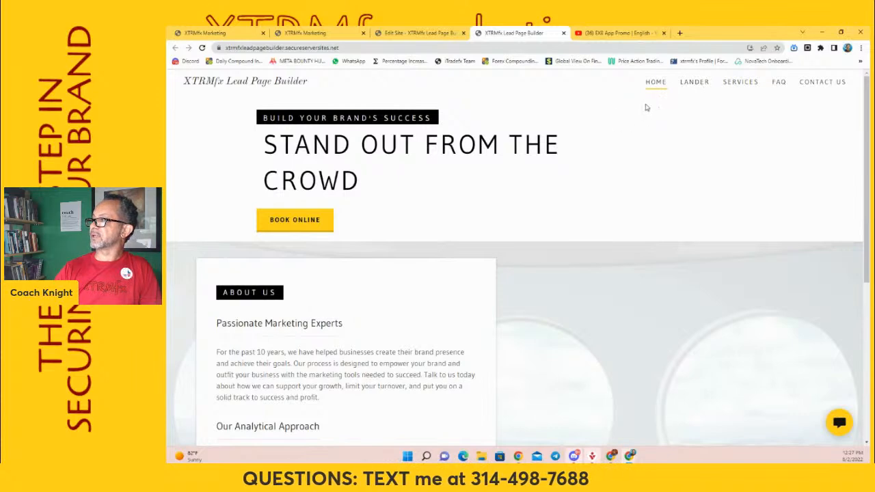
scroll(410, 208, down, 2)
scroll(444, 195, up, 2)
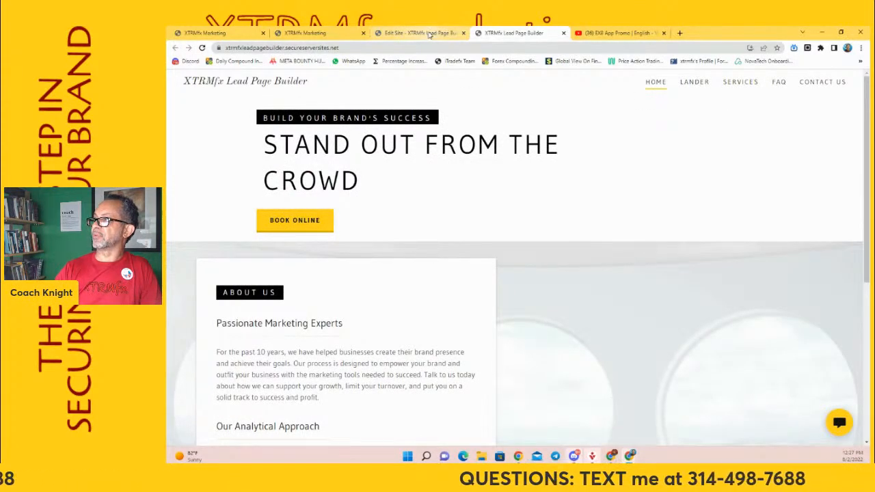
Return to the site's dashboard and reopen the website for editing, declining the quick tour
click(403, 33)
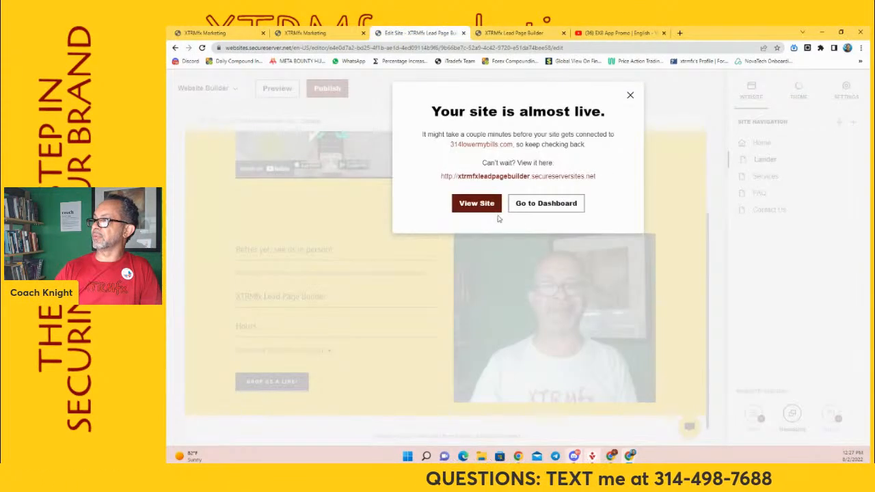
click(563, 210)
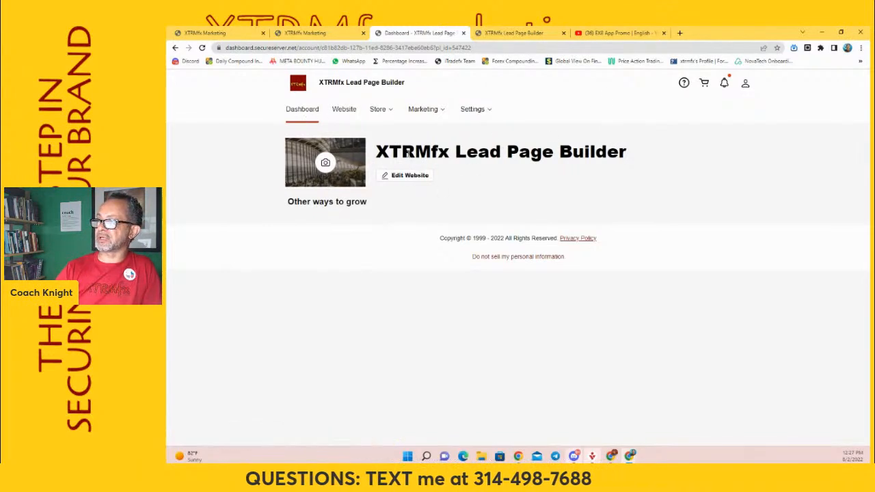
click(409, 175)
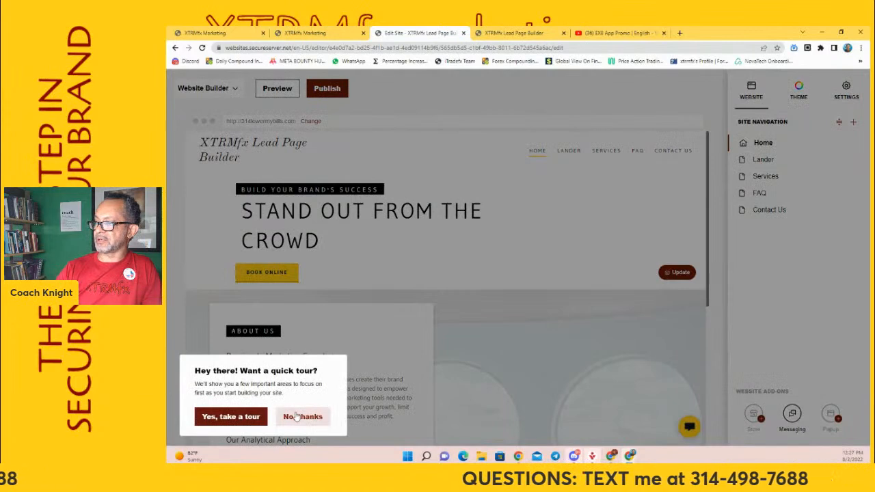
click(303, 416)
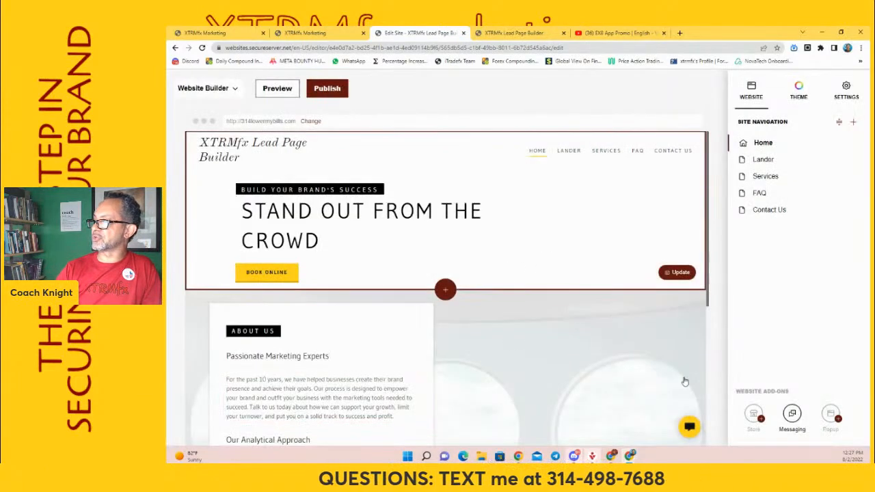